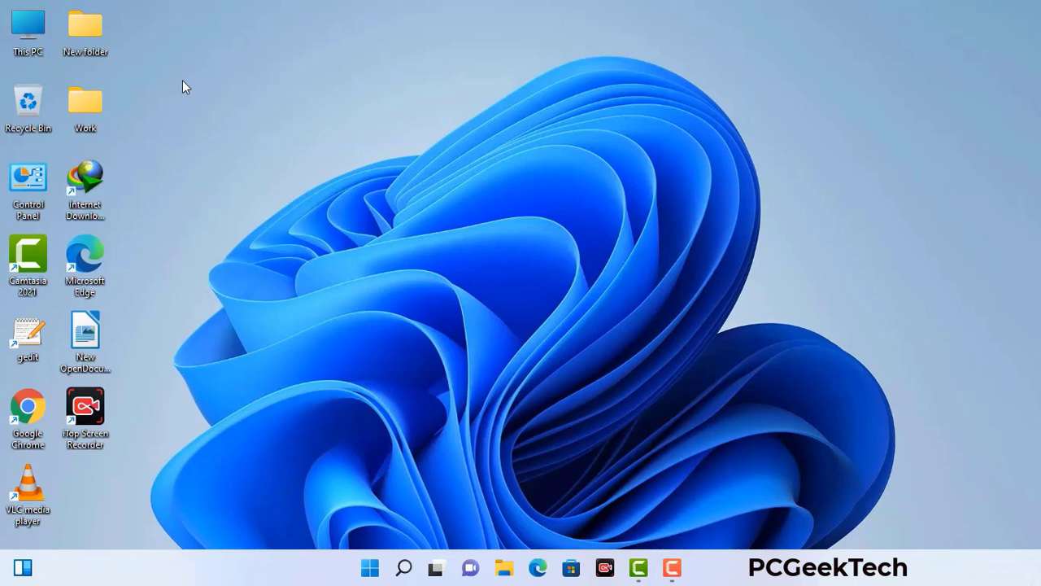
Bring up the Run prompt with msconfig as the command, centred on screen.
key(super+r)
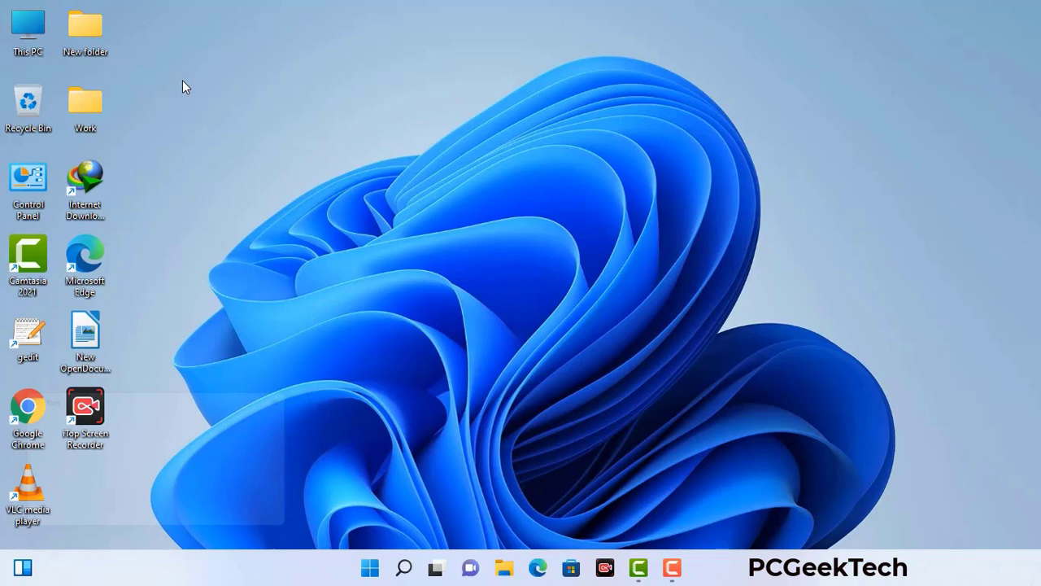
drag(178, 397, 458, 129)
Launch msconfig, enable Safe boot with the Network option, apply it and restart.
click(414, 204)
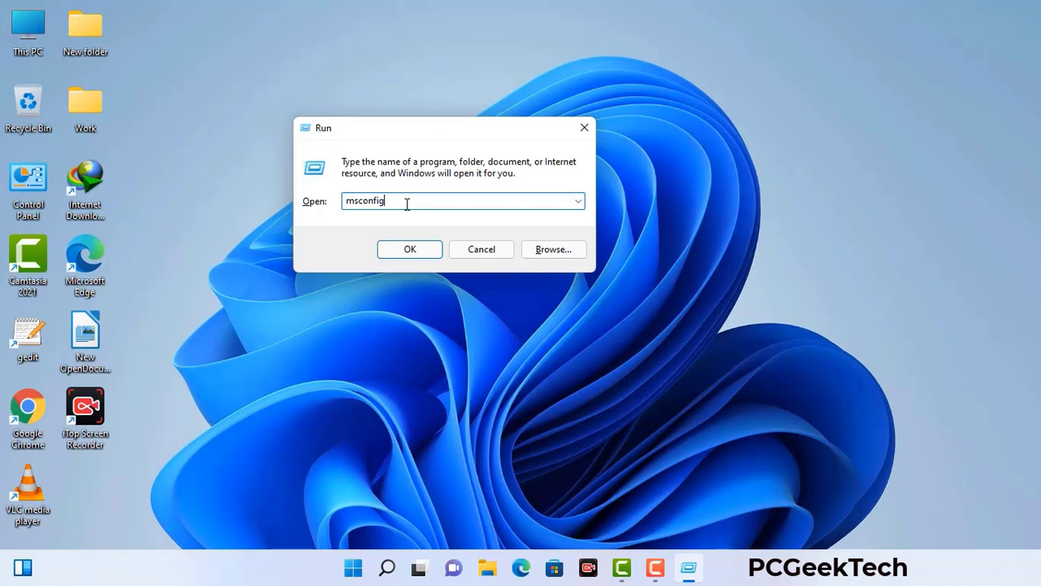
click(407, 249)
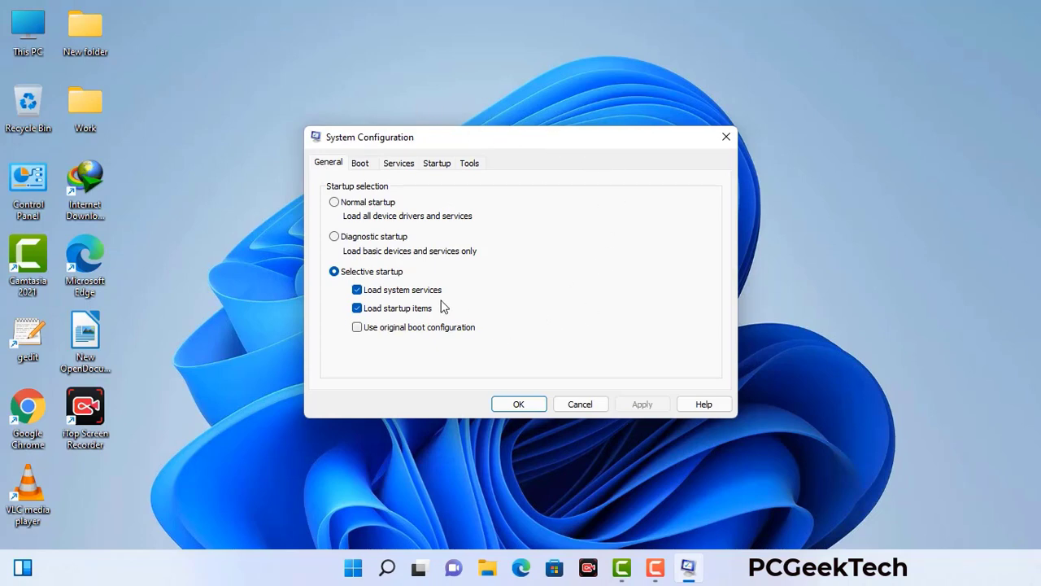
click(361, 164)
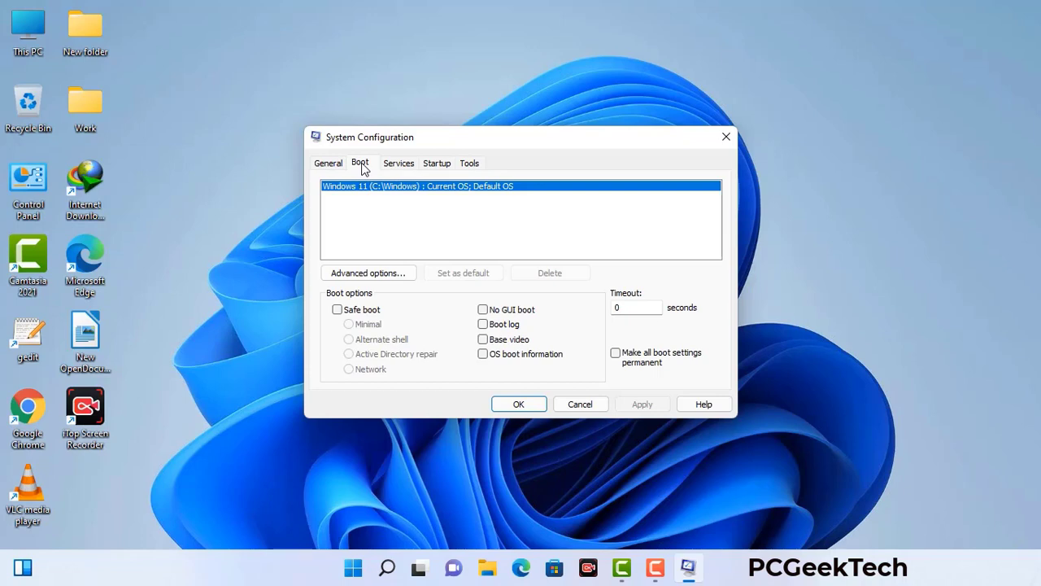
click(336, 312)
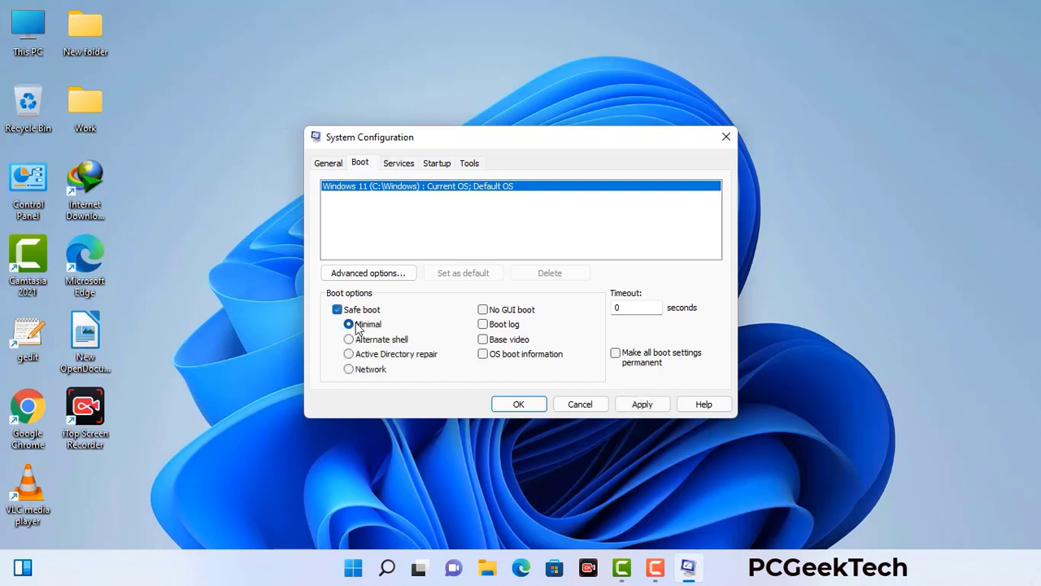
click(370, 371)
click(642, 405)
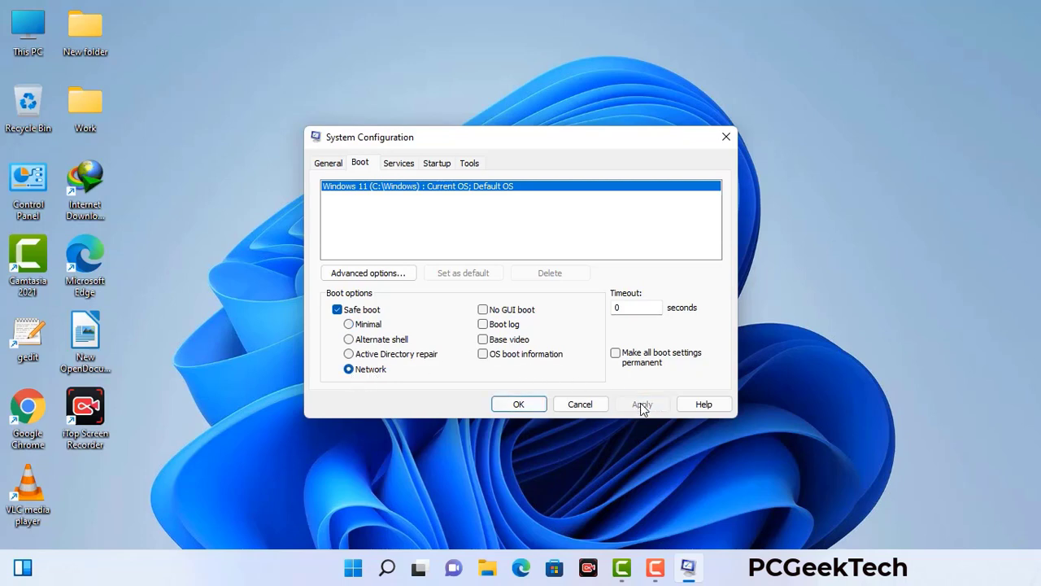
click(518, 405)
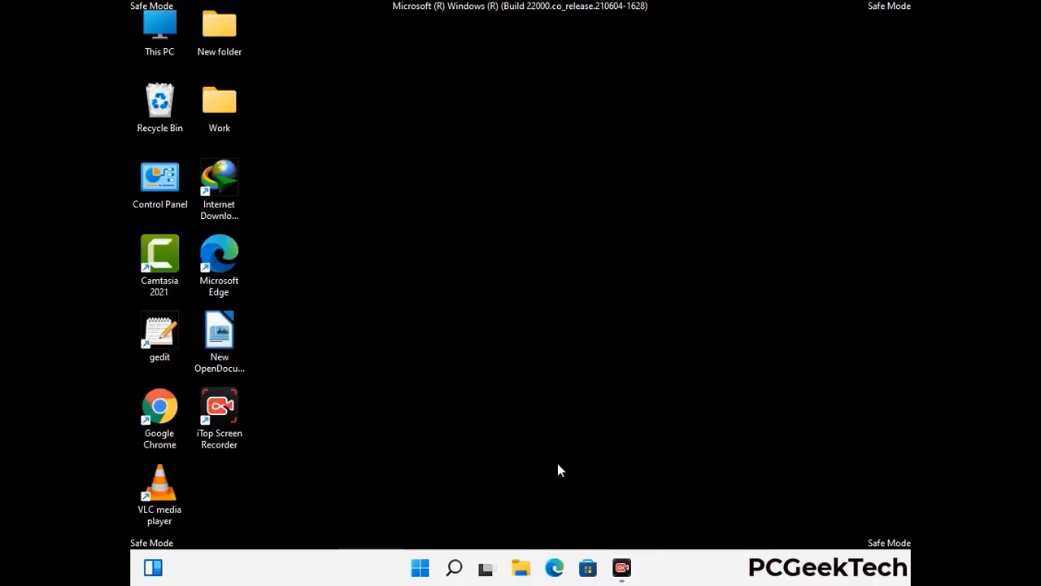
Turn on 'Show hidden files, folders, and drives' in File Explorer Options, then close Control Panel.
double_click(161, 193)
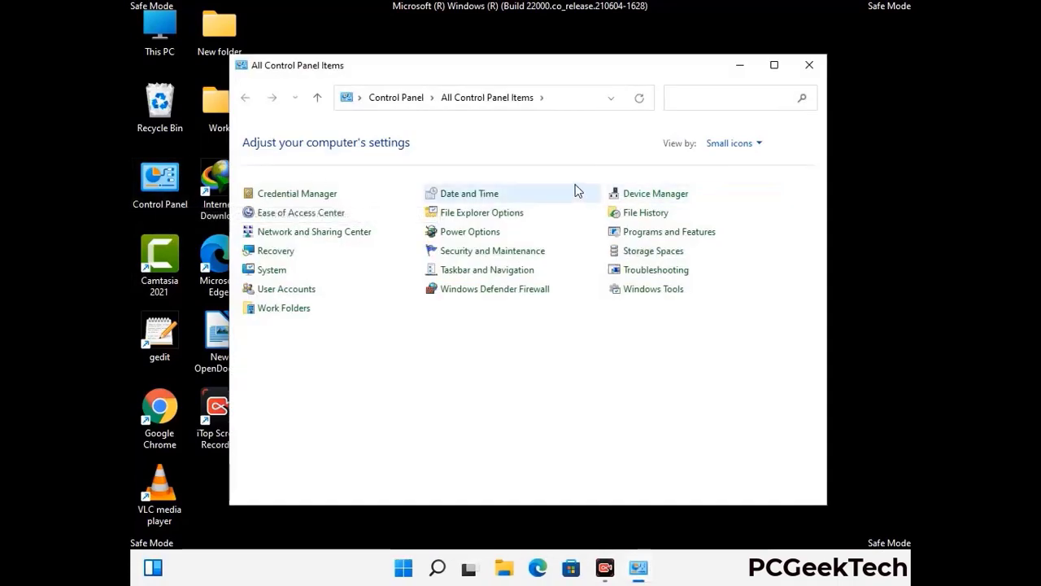
click(502, 216)
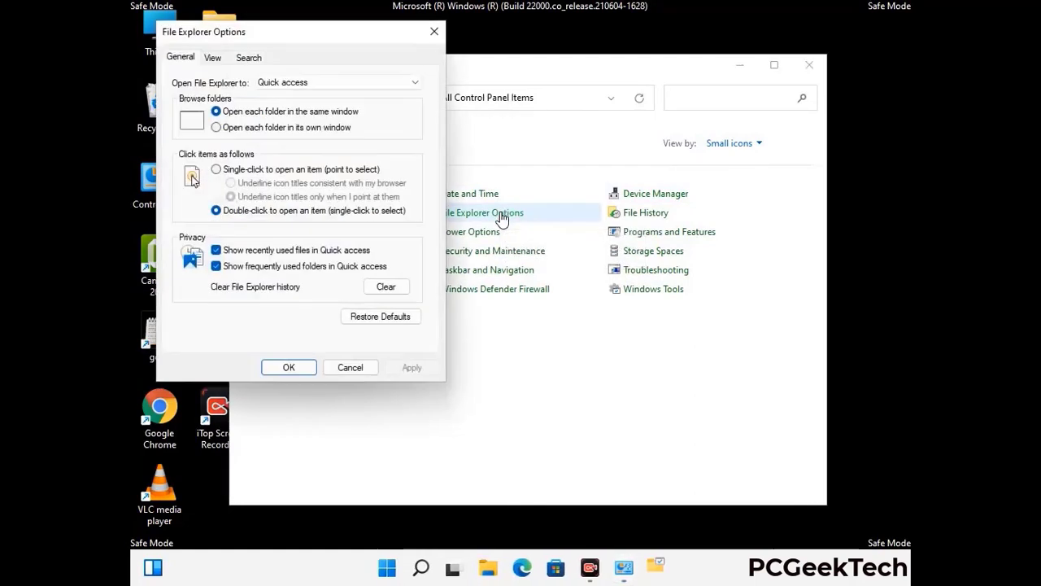
click(218, 57)
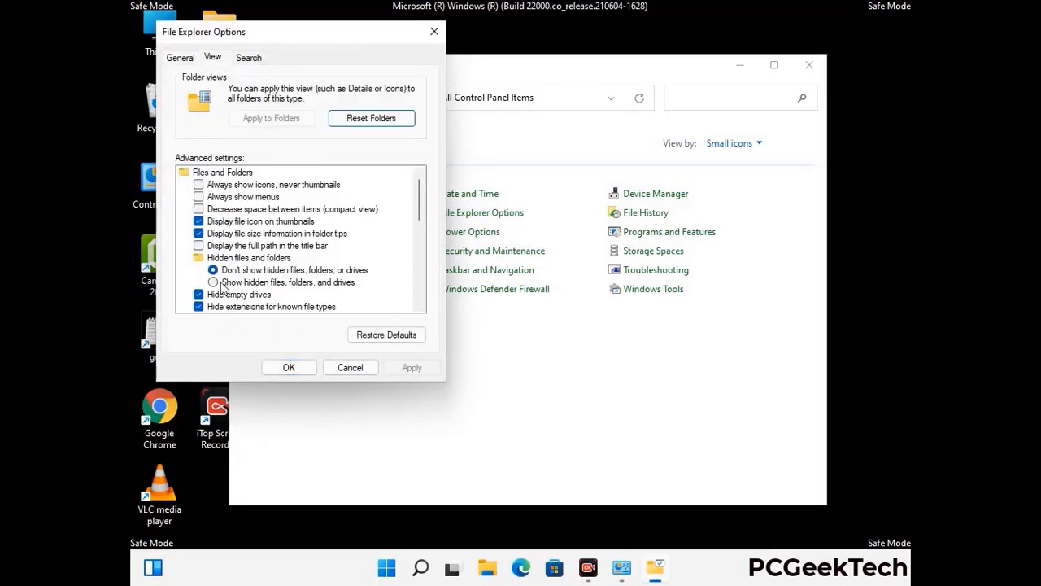
click(213, 283)
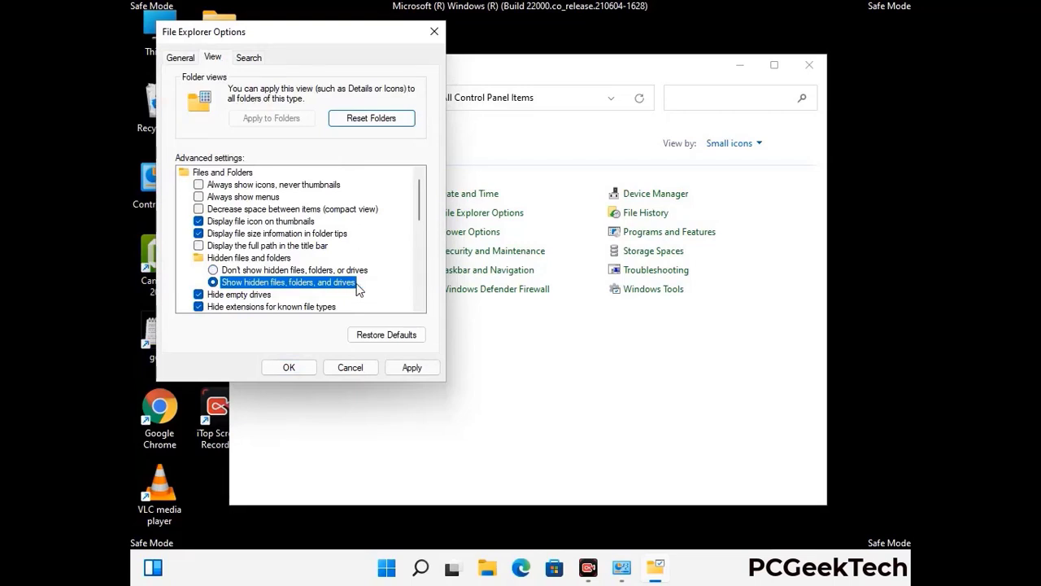
click(412, 368)
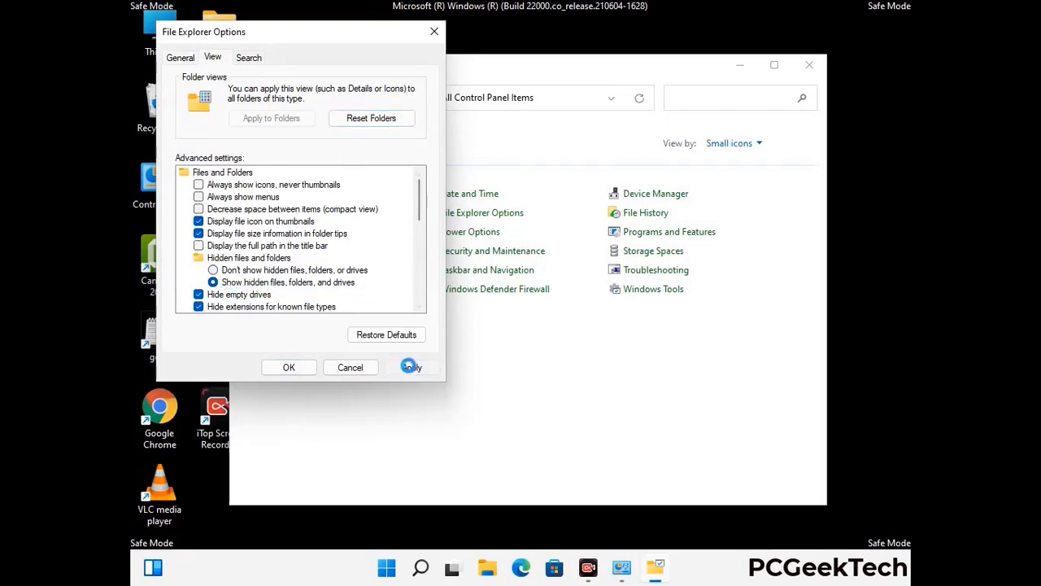
click(276, 369)
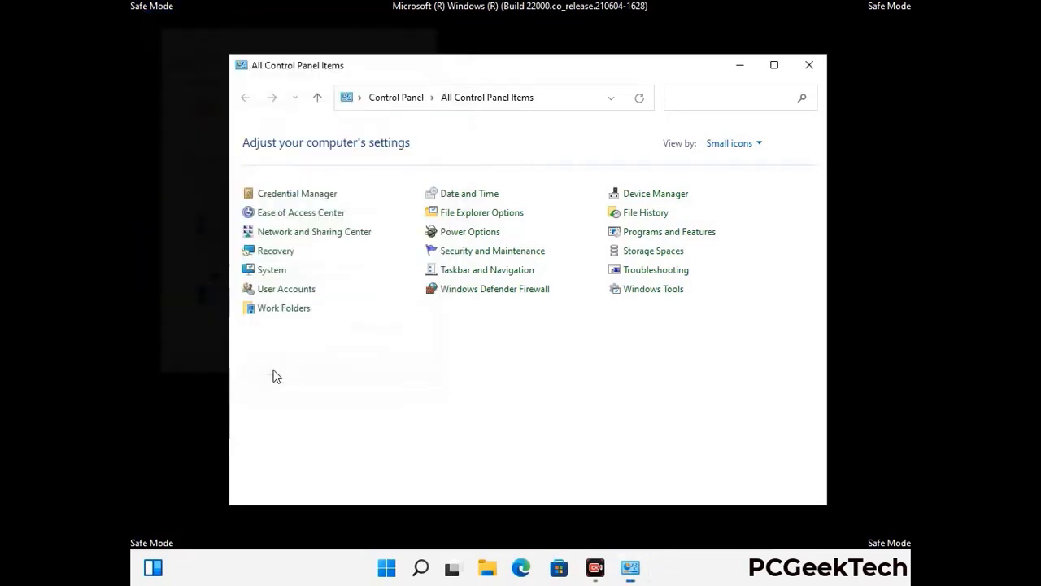
click(808, 65)
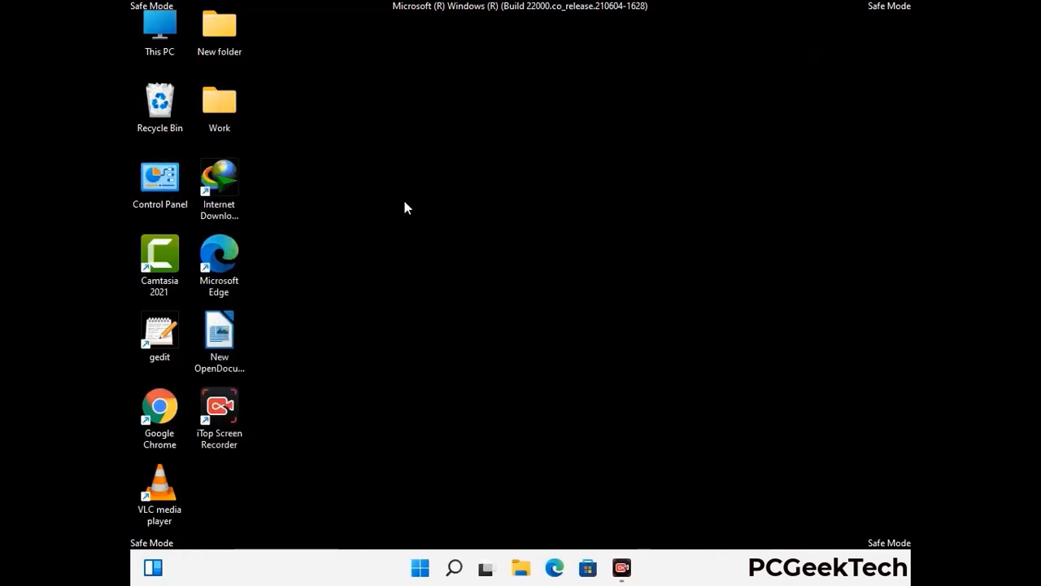
Browse from This PC to C:\Windows\System32\drivers\etc.
double_click(155, 51)
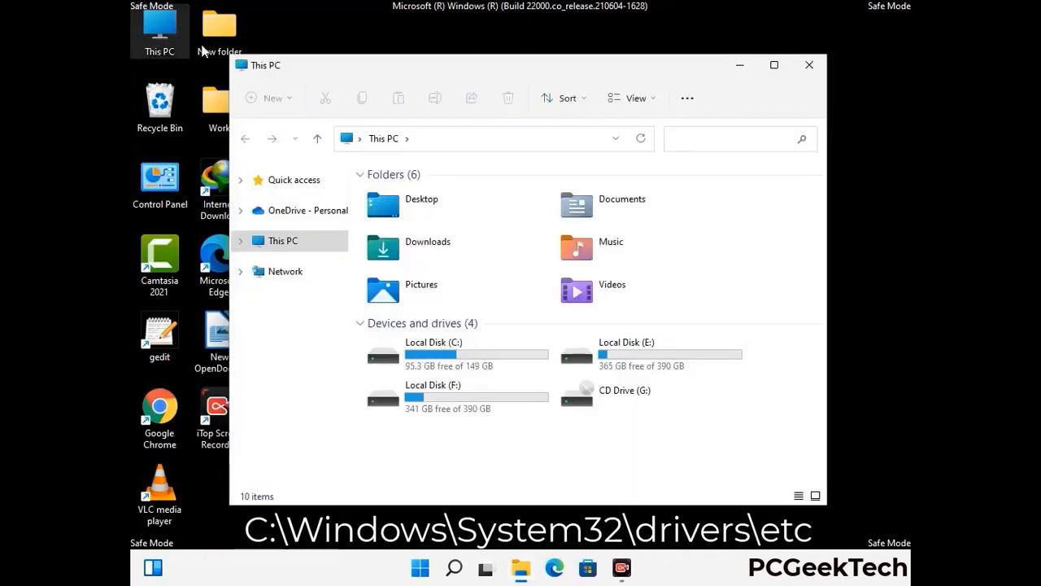
double_click(455, 355)
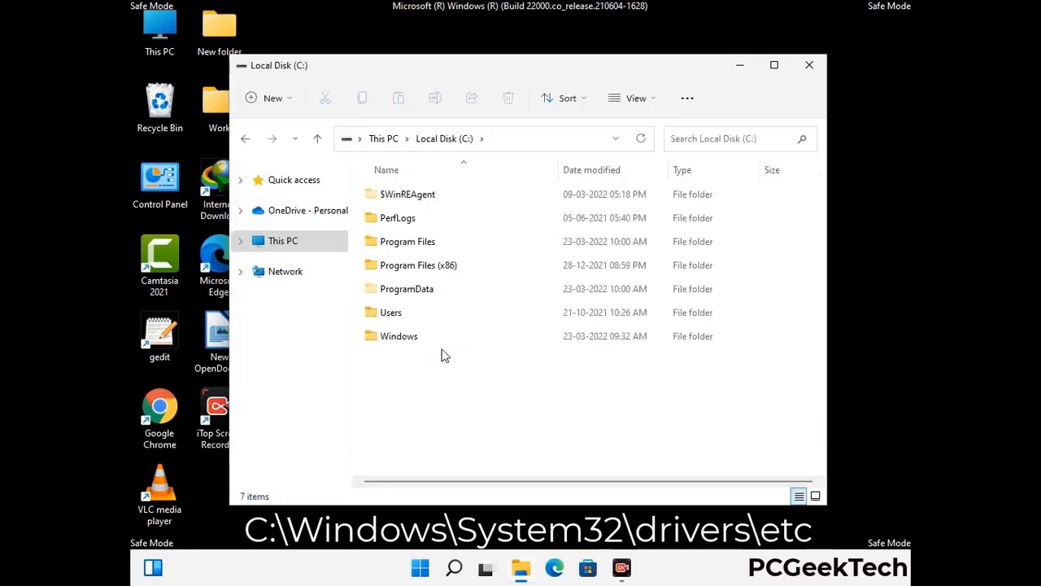
click(392, 341)
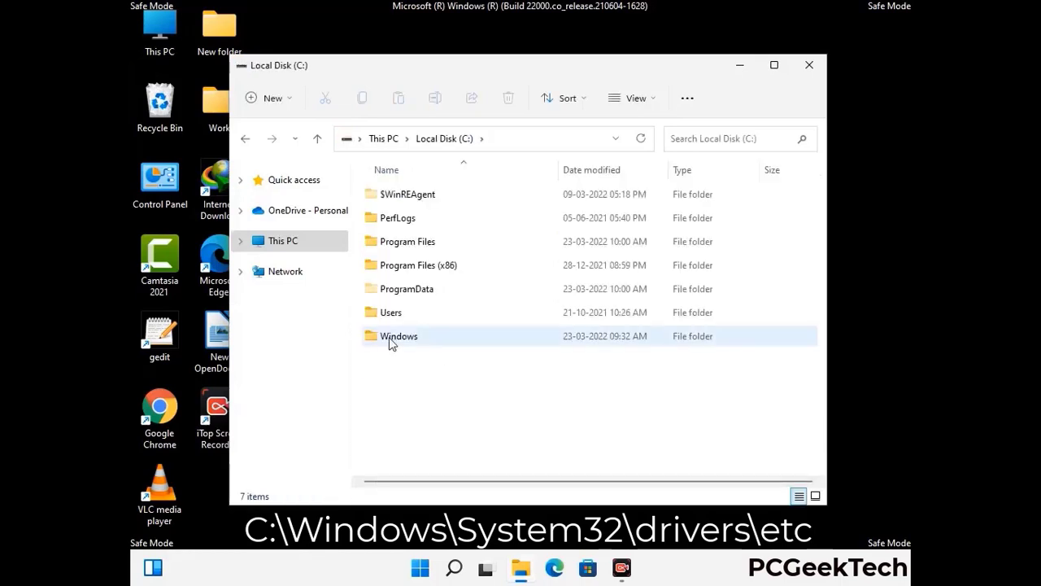
double_click(391, 342)
scroll(521, 348, down, 5)
scroll(514, 352, down, 15)
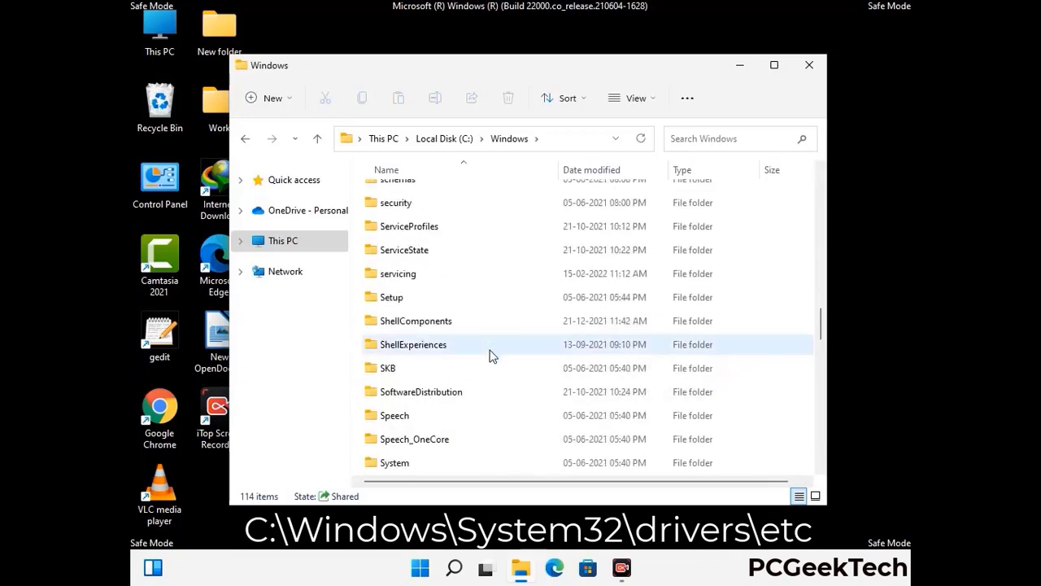
scroll(491, 355, down, 3)
double_click(398, 344)
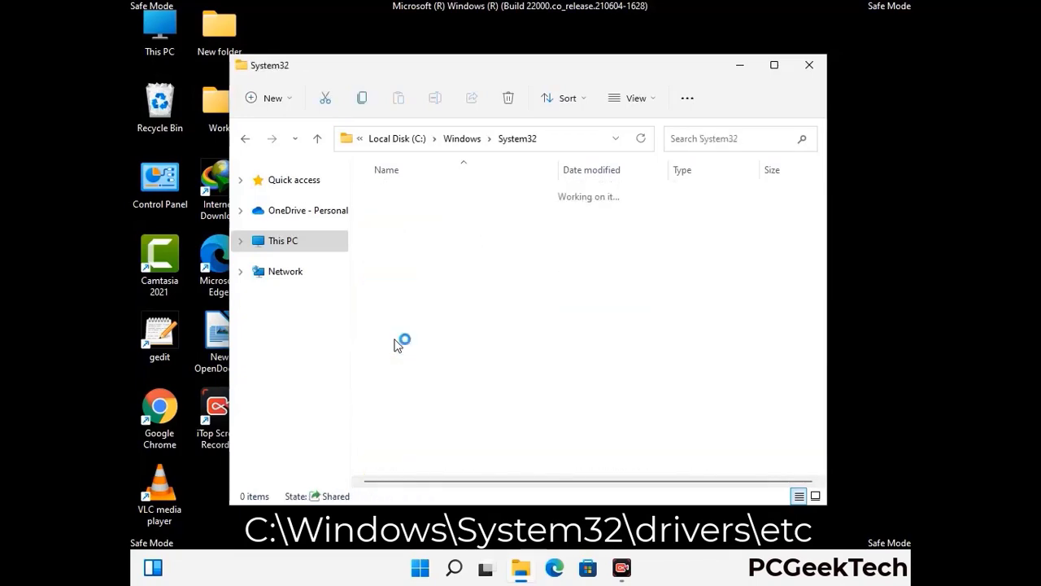
scroll(449, 355, down, 5)
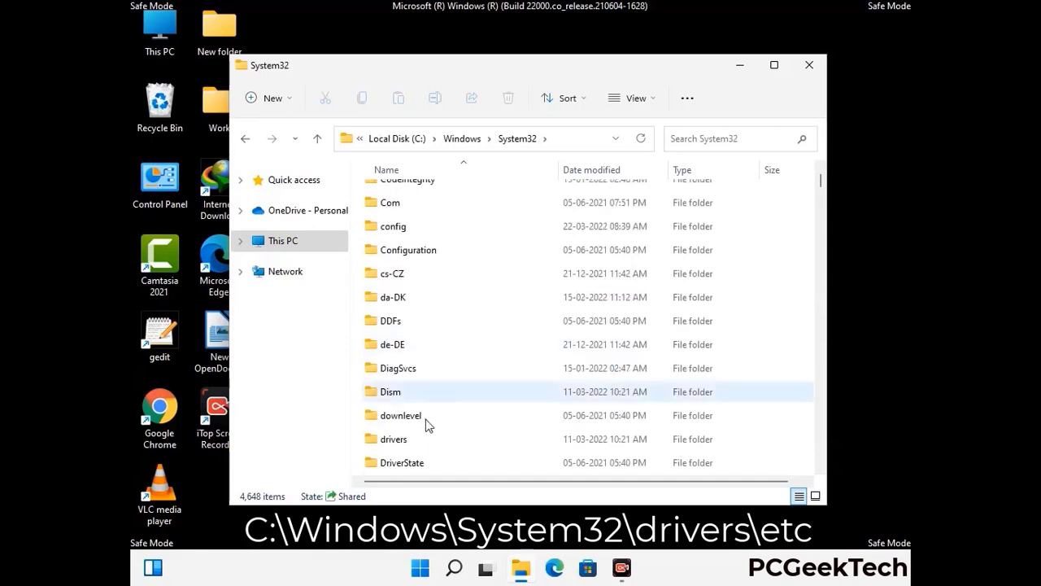
double_click(398, 444)
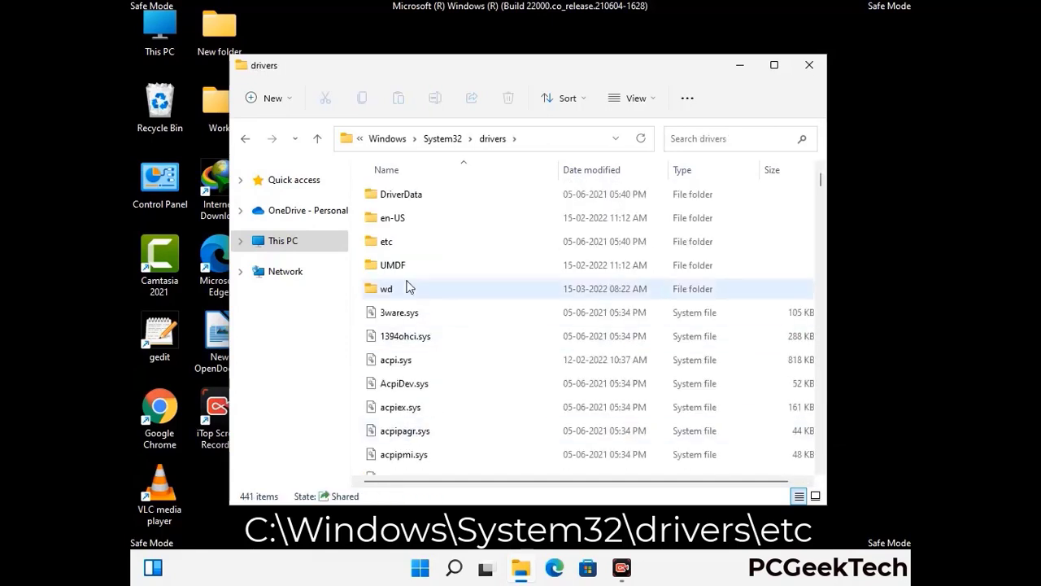
double_click(388, 240)
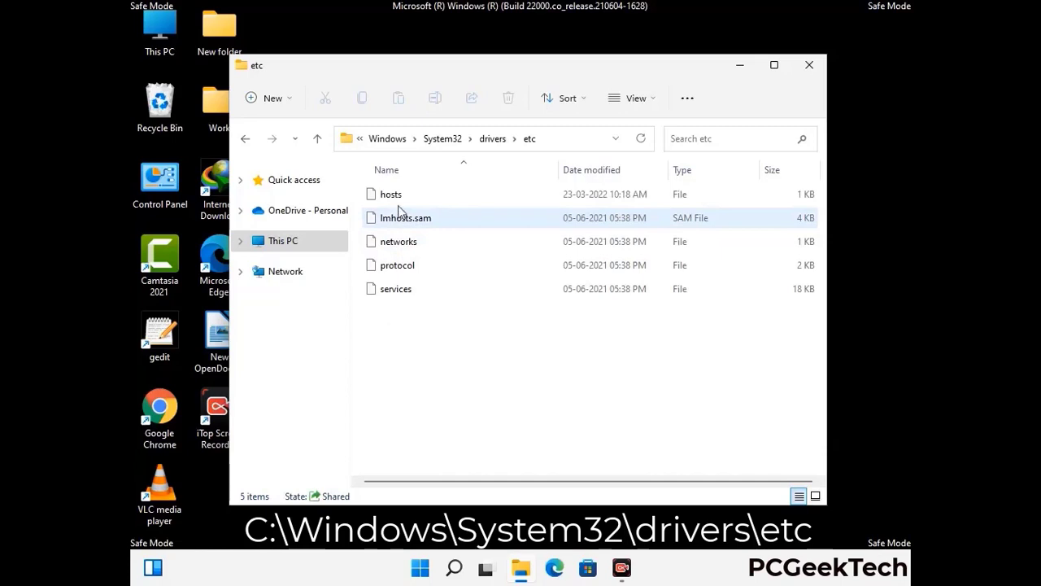
Open the hosts file with Notepad.
click(398, 199)
double_click(399, 200)
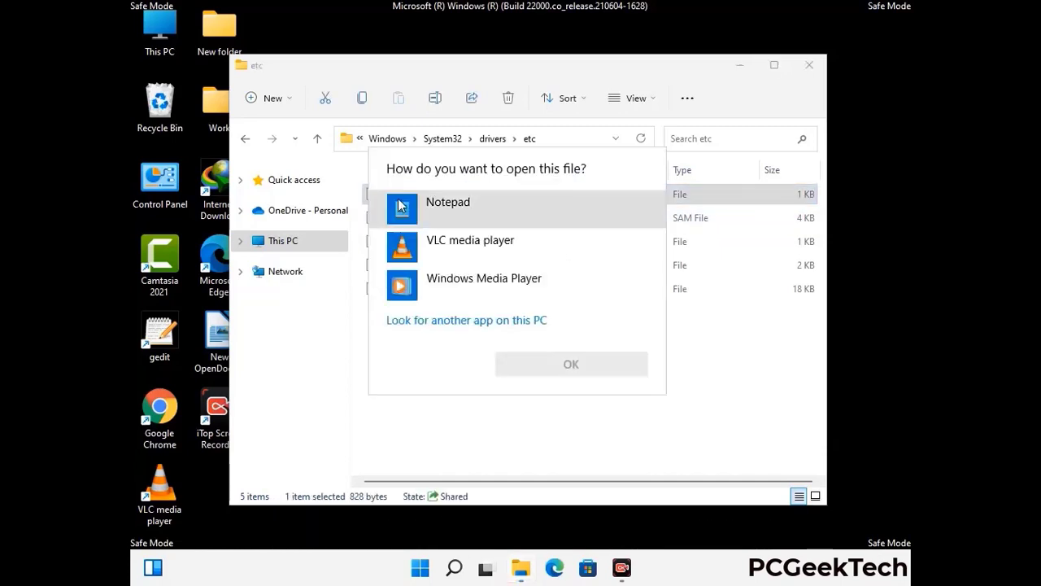
click(471, 207)
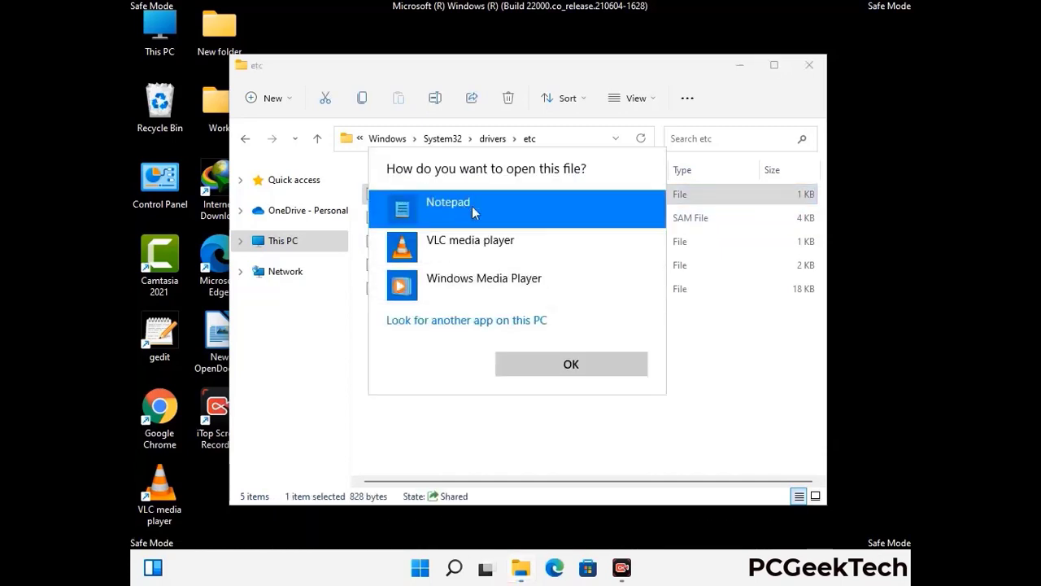
click(571, 364)
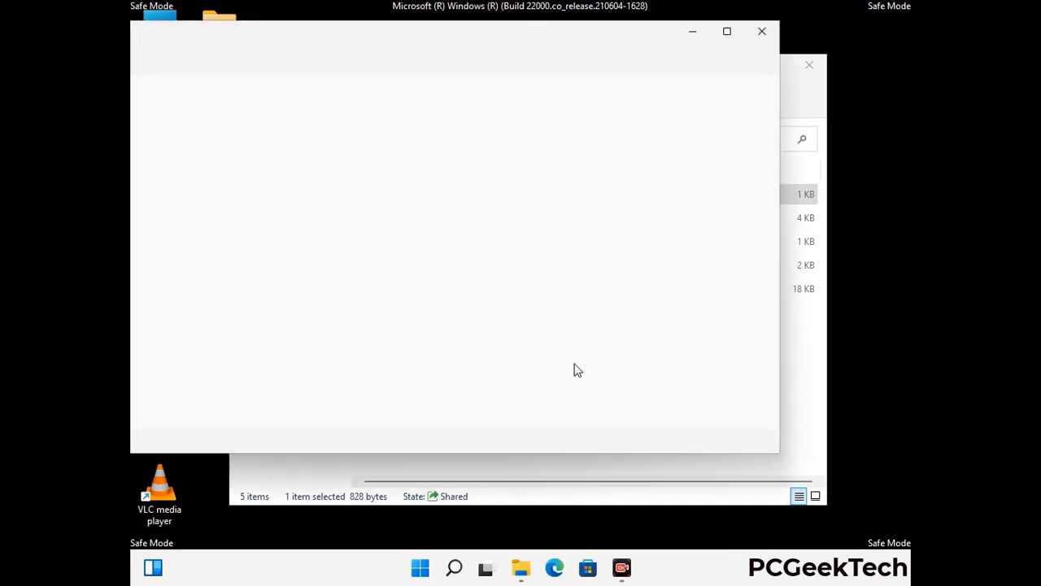
Add a new line after the localhost entries in hosts and save the file.
drag(395, 51, 544, 46)
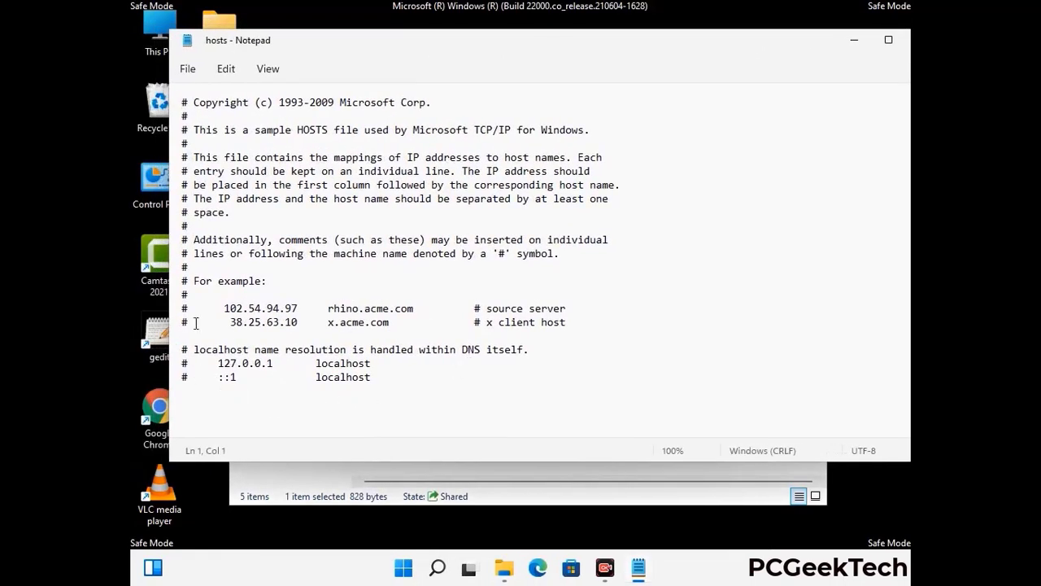
click(390, 382)
key(Return)
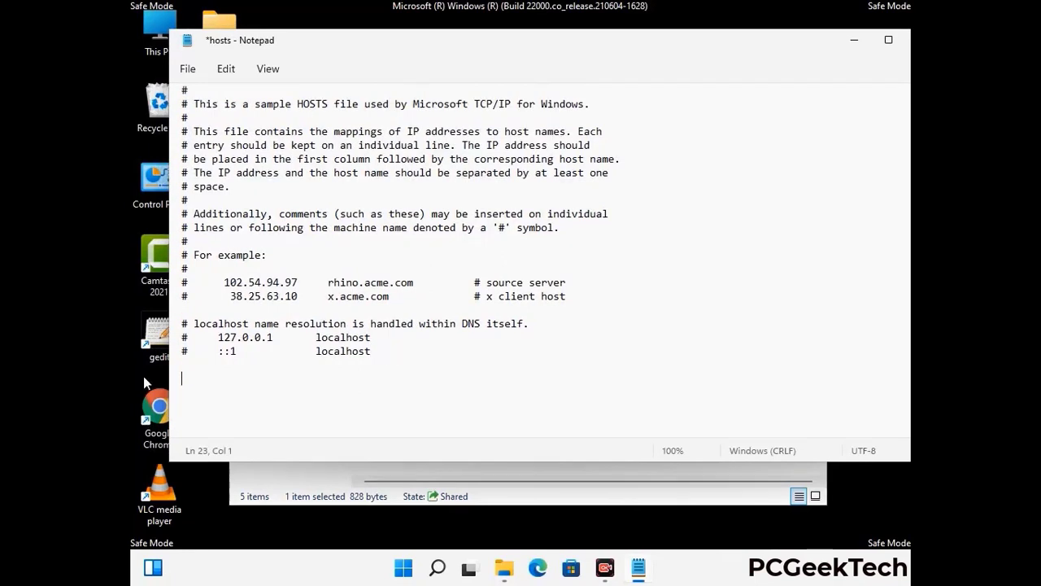
click(187, 69)
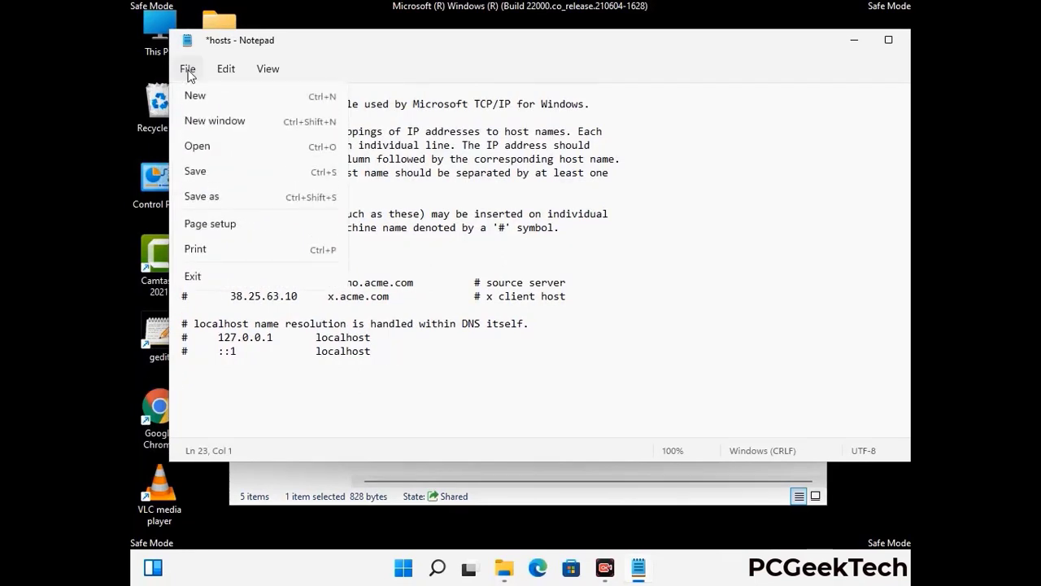
click(196, 172)
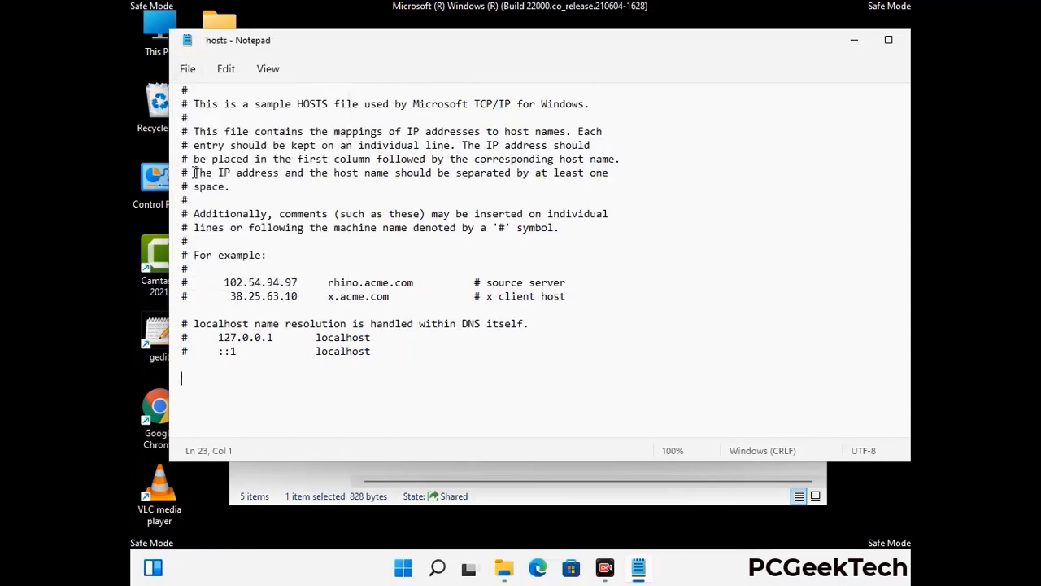
Close Notepad and the etc folder window.
drag(787, 51, 669, 54)
click(802, 45)
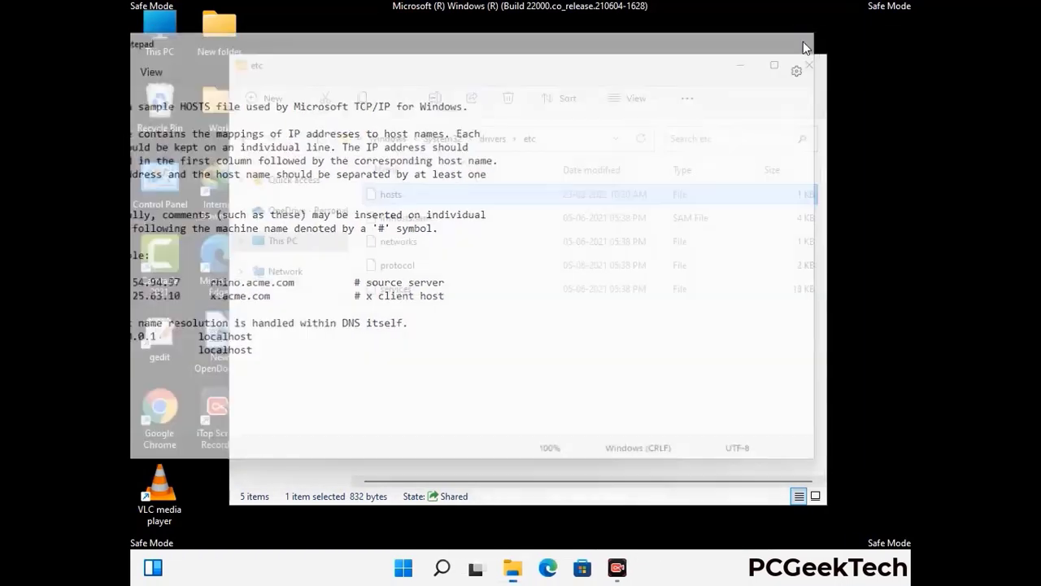
click(810, 64)
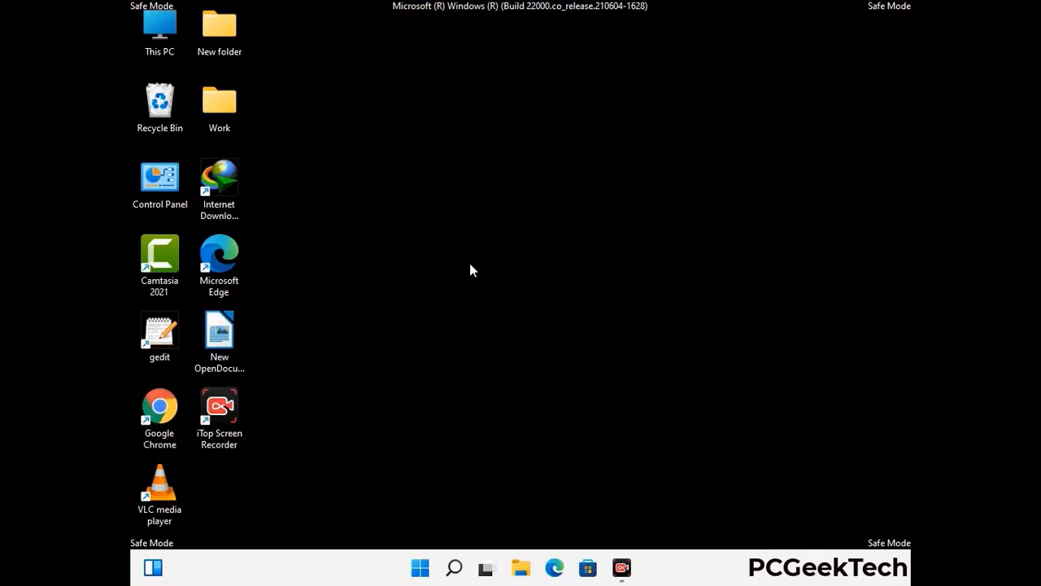
Open the Roaming app data folder by running %appdata%.
key(super+r)
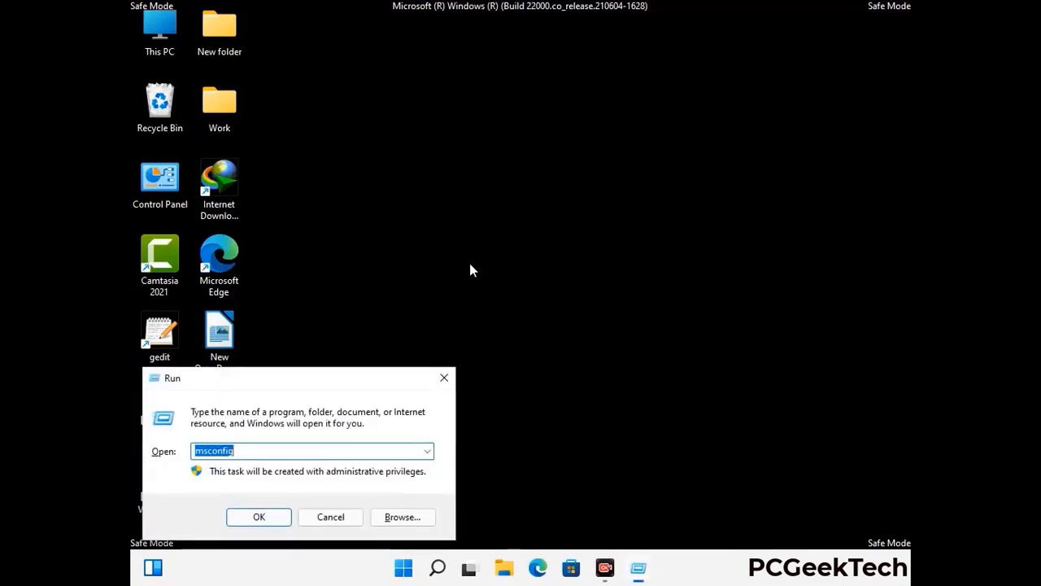
drag(297, 372, 483, 161)
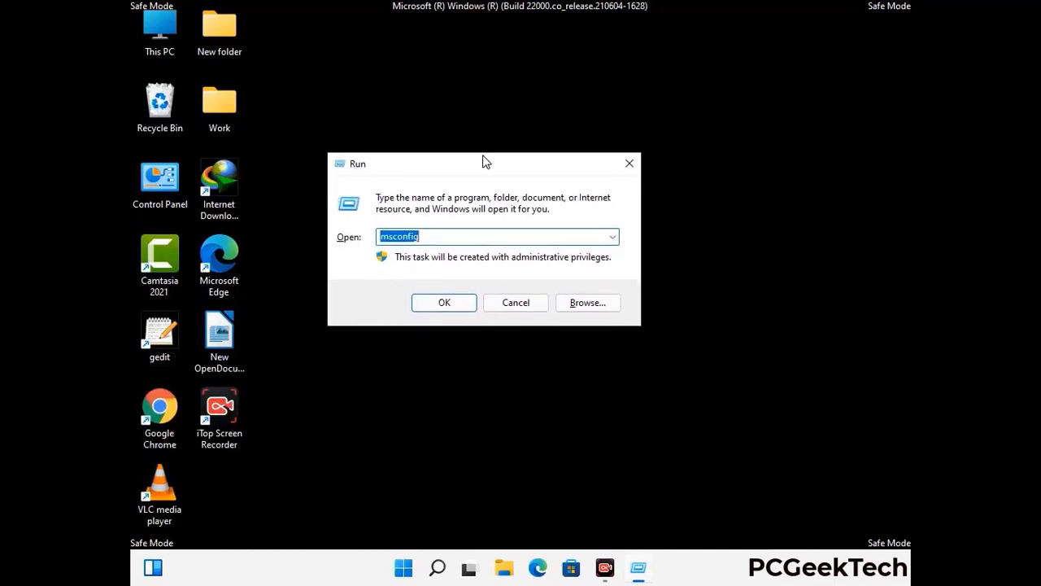
text(%)
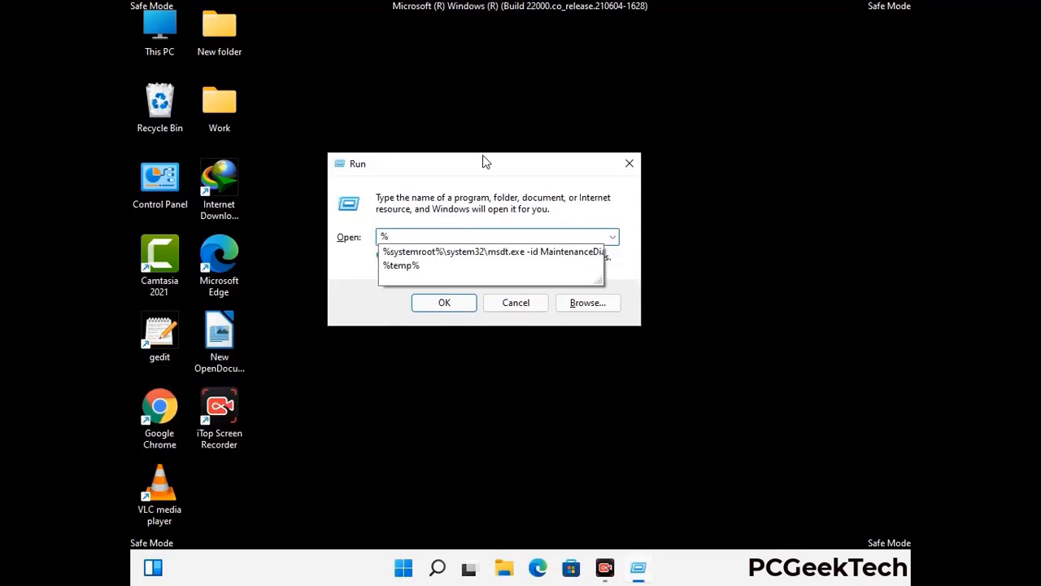
text(appdata%)
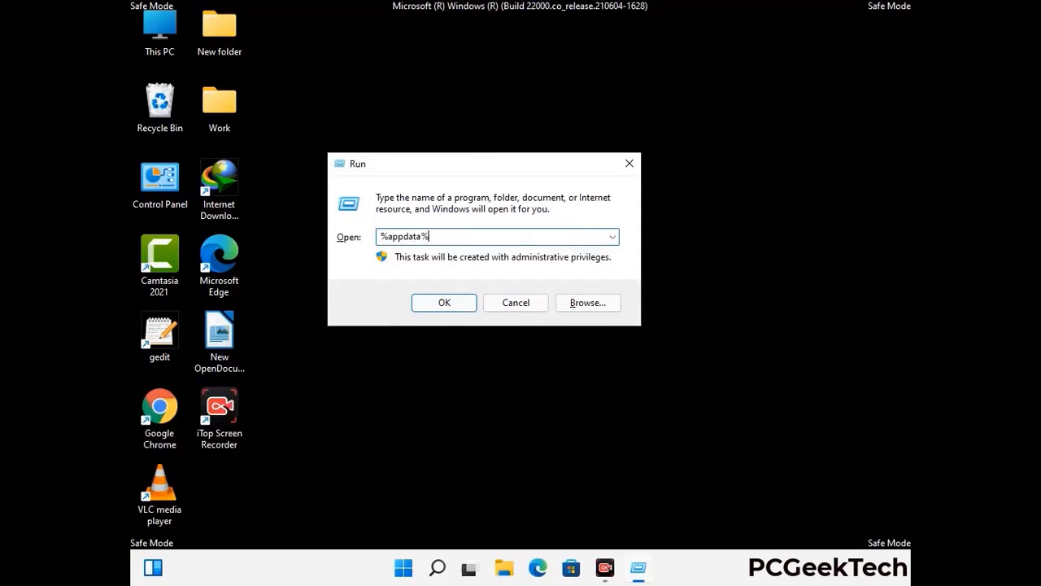
key(Return)
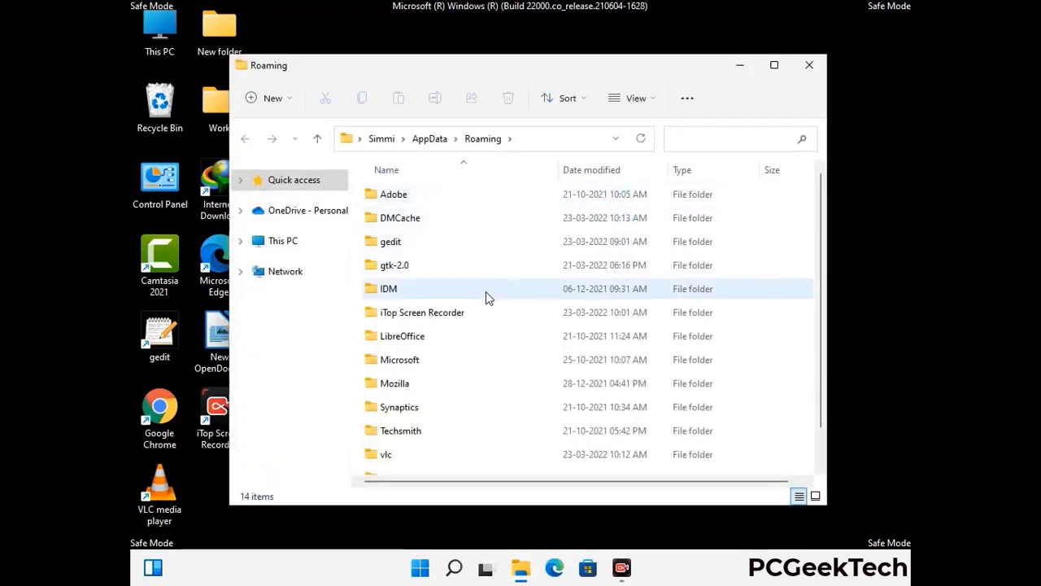
Delete the leftover Zoom folder from Roaming and close the Explorer window.
scroll(488, 309, down, 2)
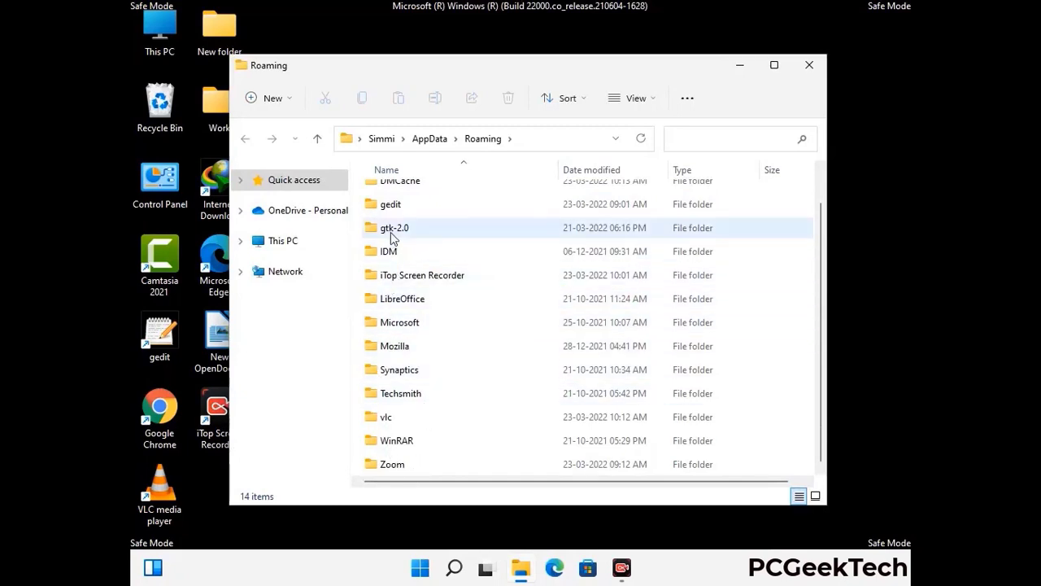
scroll(392, 244, up, 2)
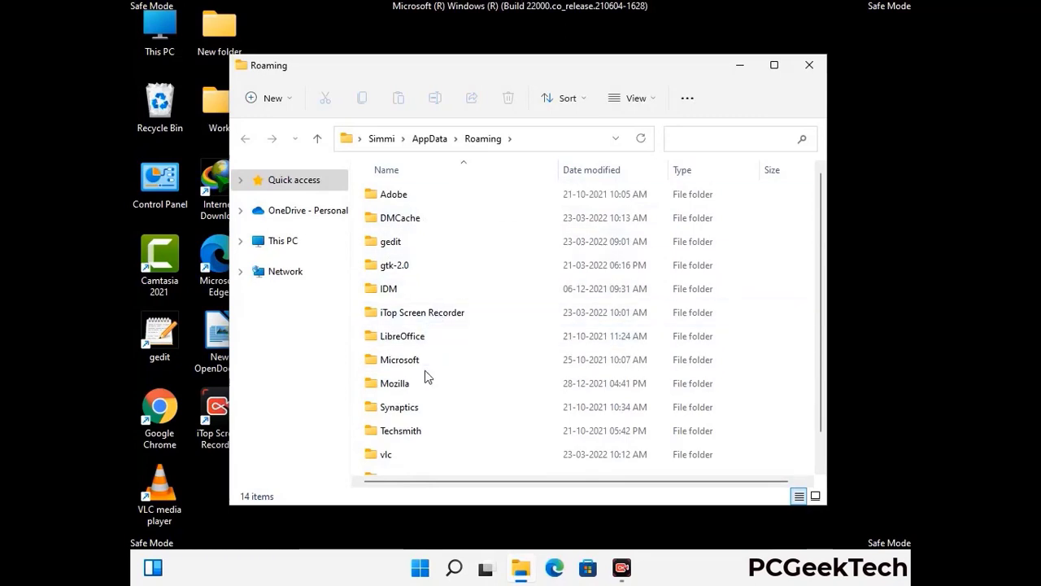
scroll(430, 382, down, 2)
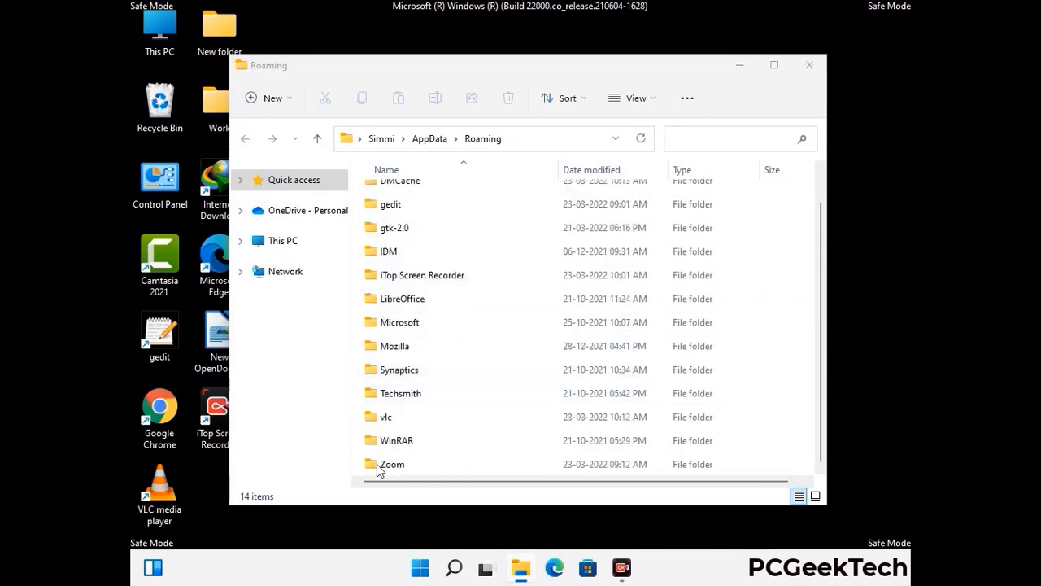
click(583, 460)
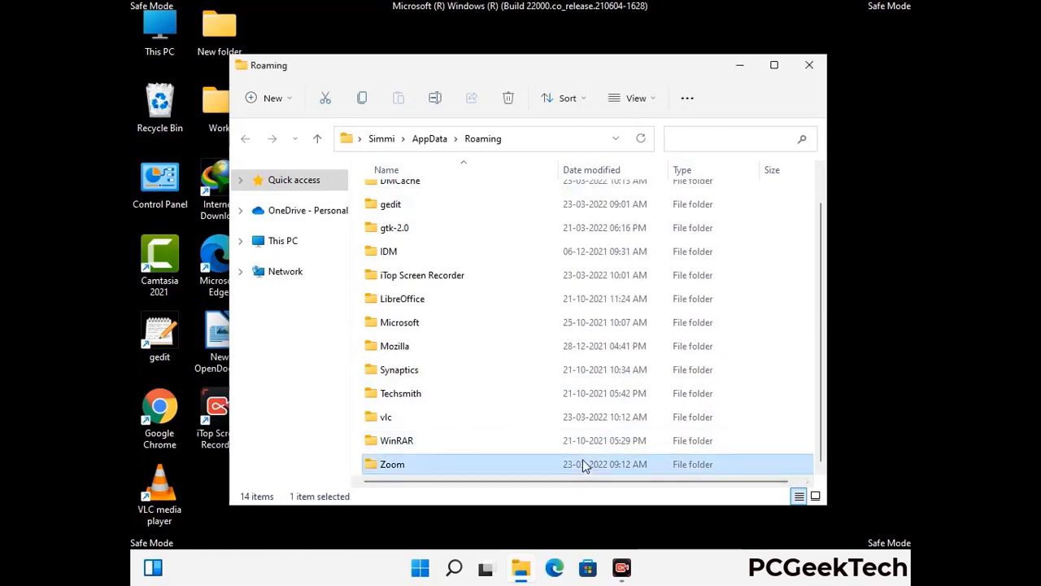
click(508, 99)
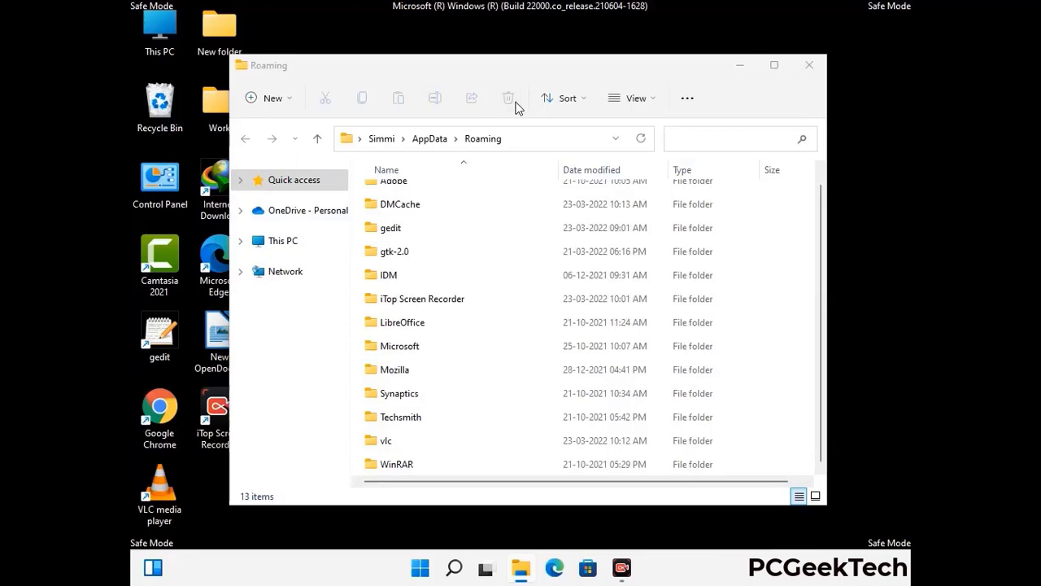
click(808, 68)
click(808, 68)
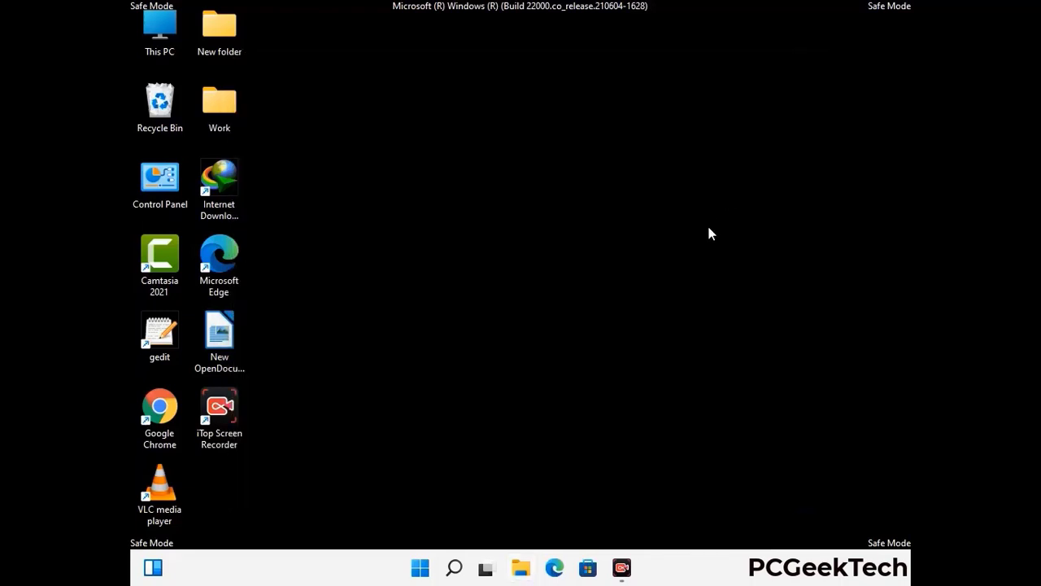
Run %LocalAppData% to open the AppData\Local folder, showing 23 items.
key(super+r)
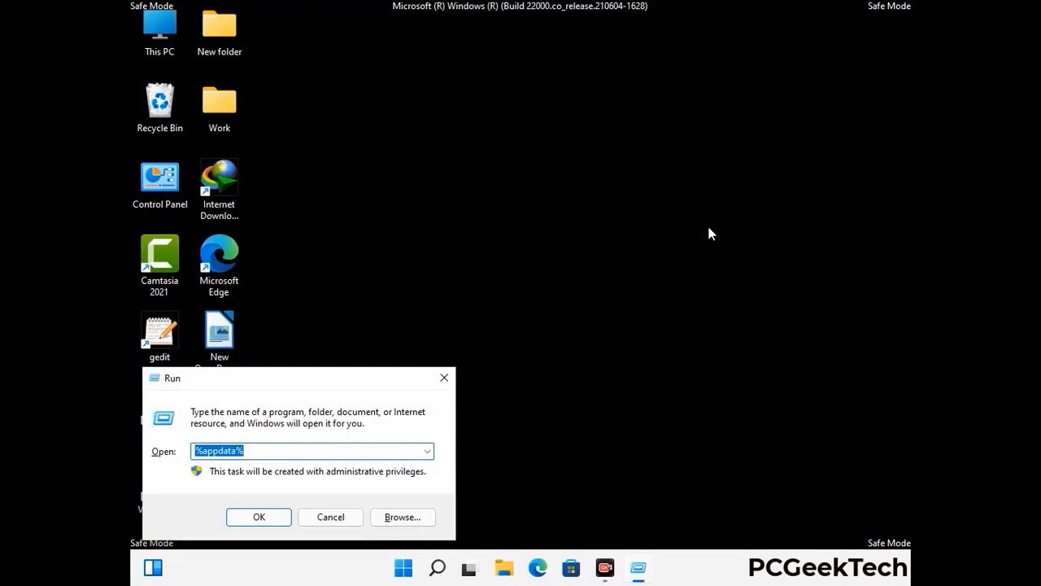
drag(344, 389, 546, 206)
text(%Local)
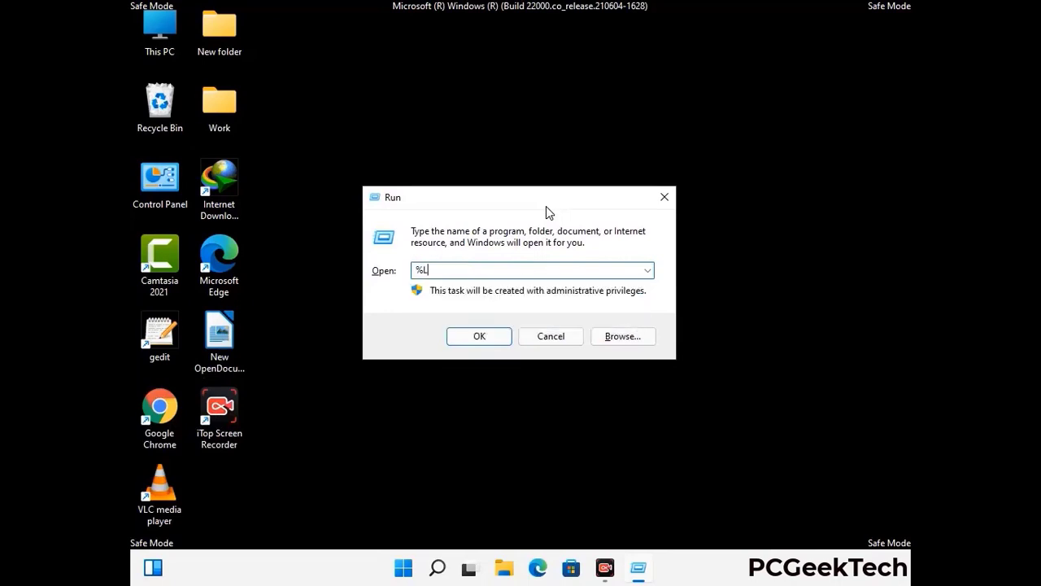
text(App)
key(Return)
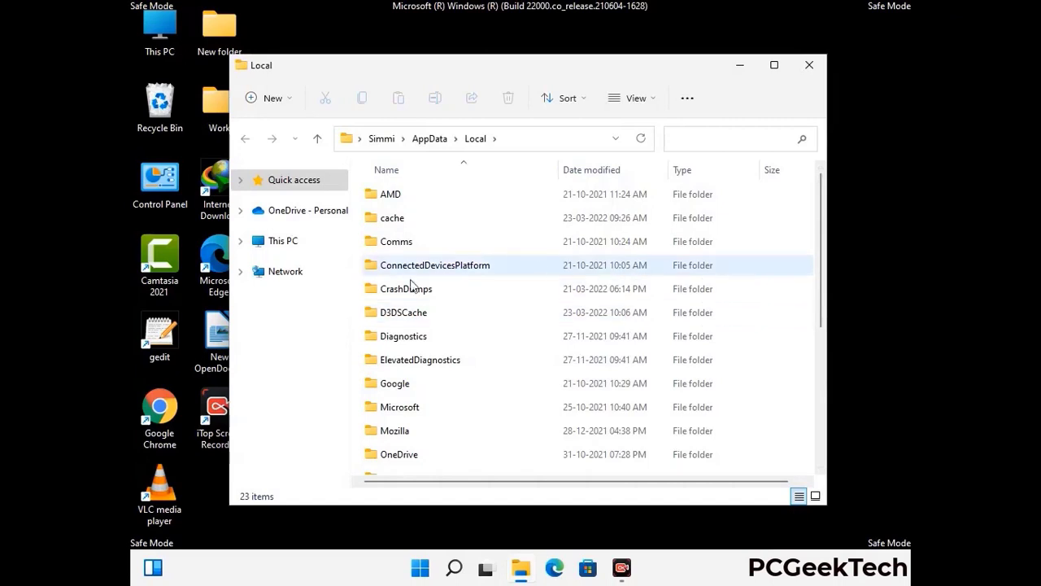
Delete the Mozilla folder from AppData\Local, leaving 22 items, and close the window.
scroll(435, 367, down, 1)
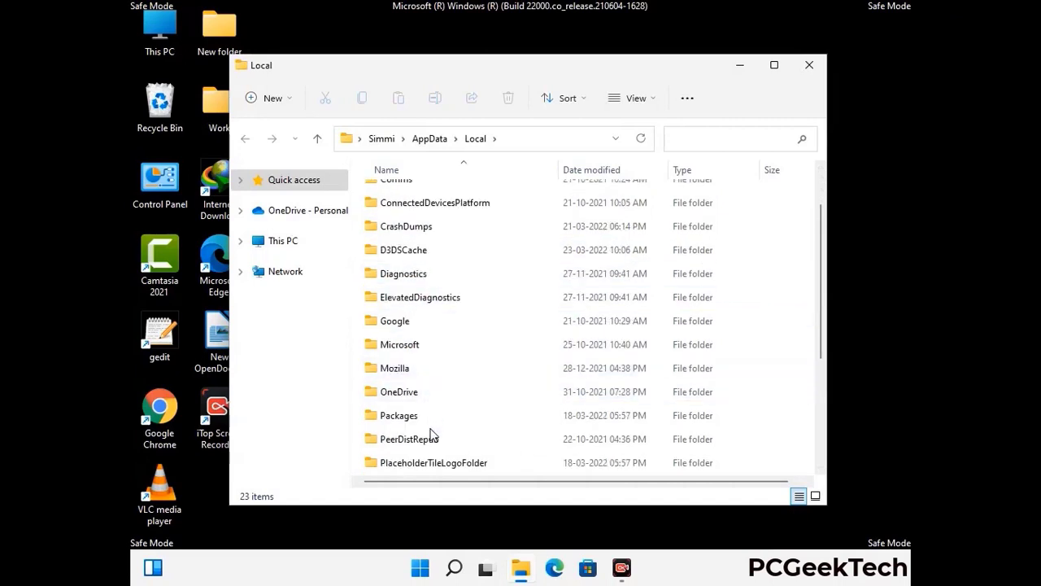
click(407, 371)
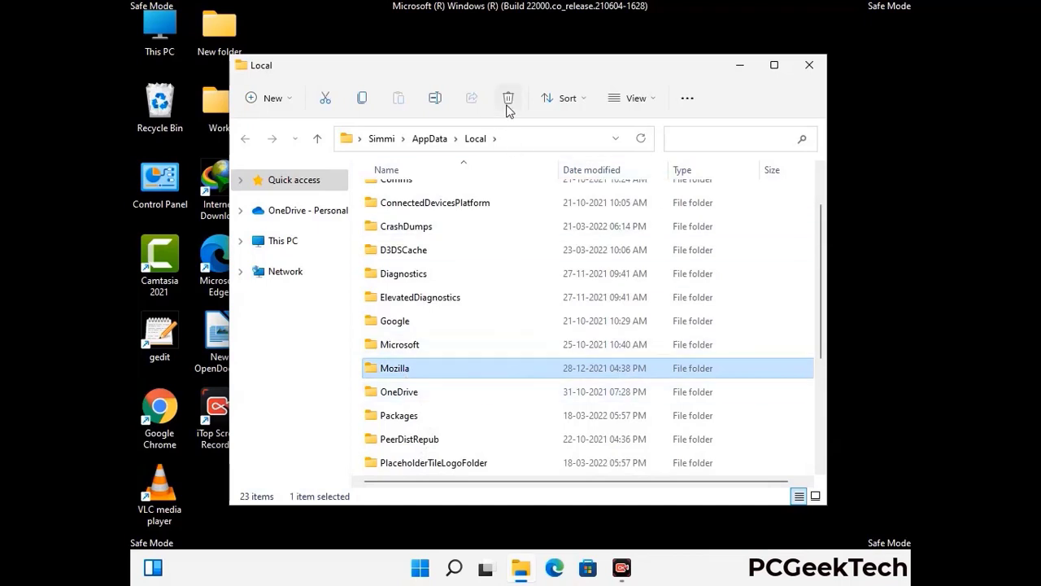
click(507, 106)
click(507, 104)
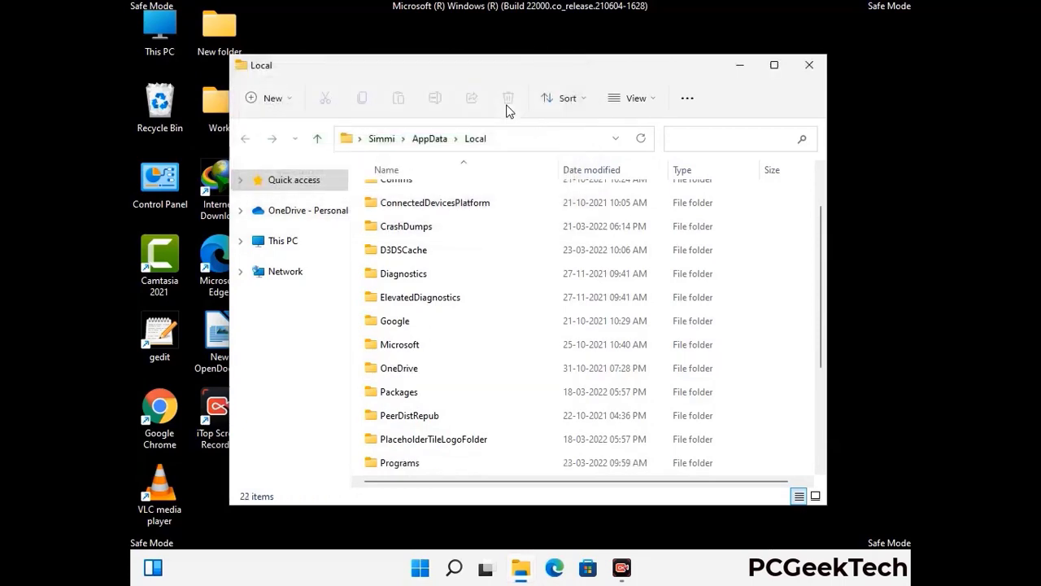
click(811, 71)
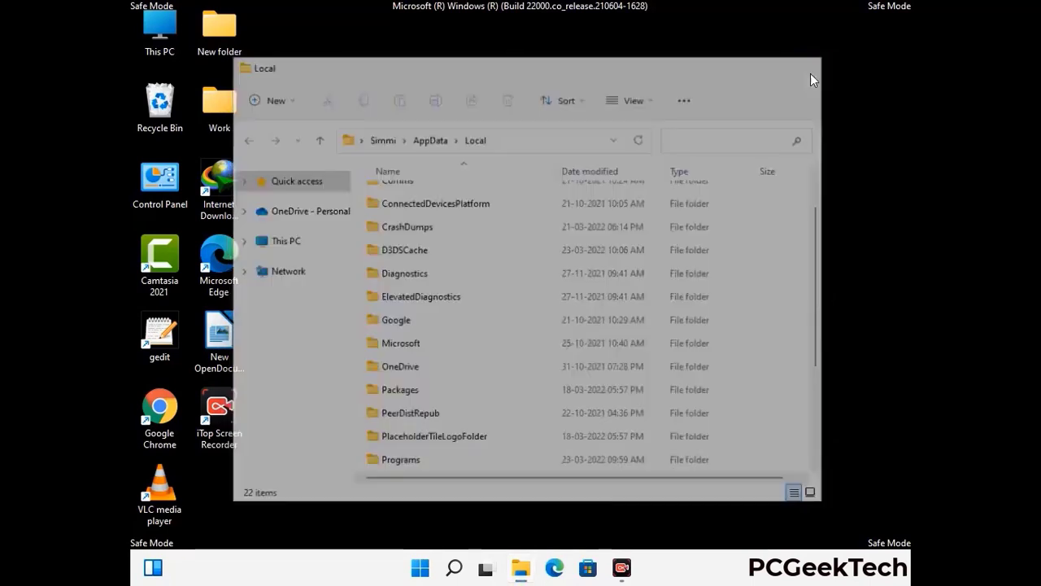
Run %ProgramData% to open the C:\ProgramData folder.
key(super+r)
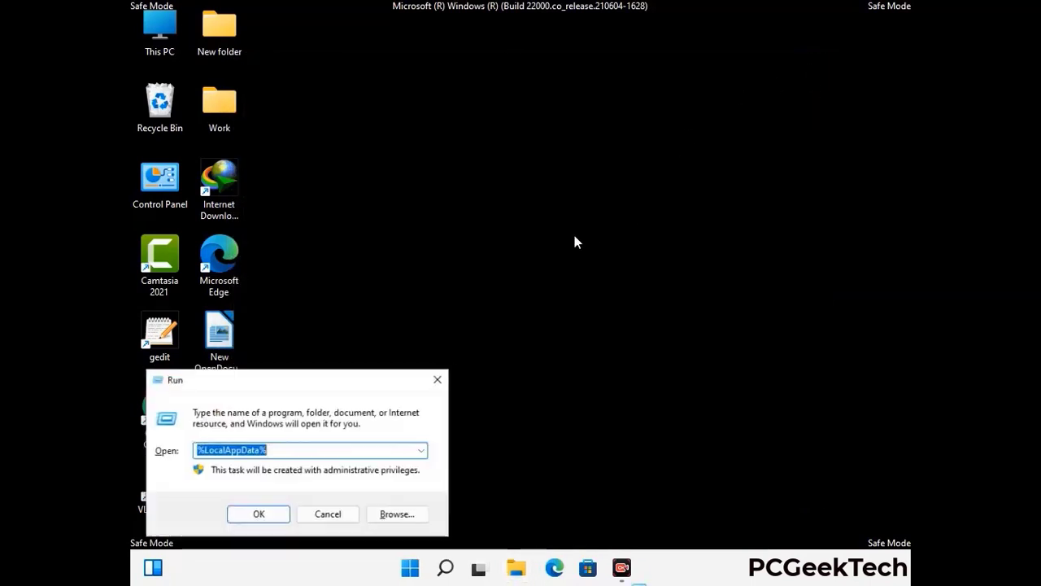
drag(265, 385, 476, 214)
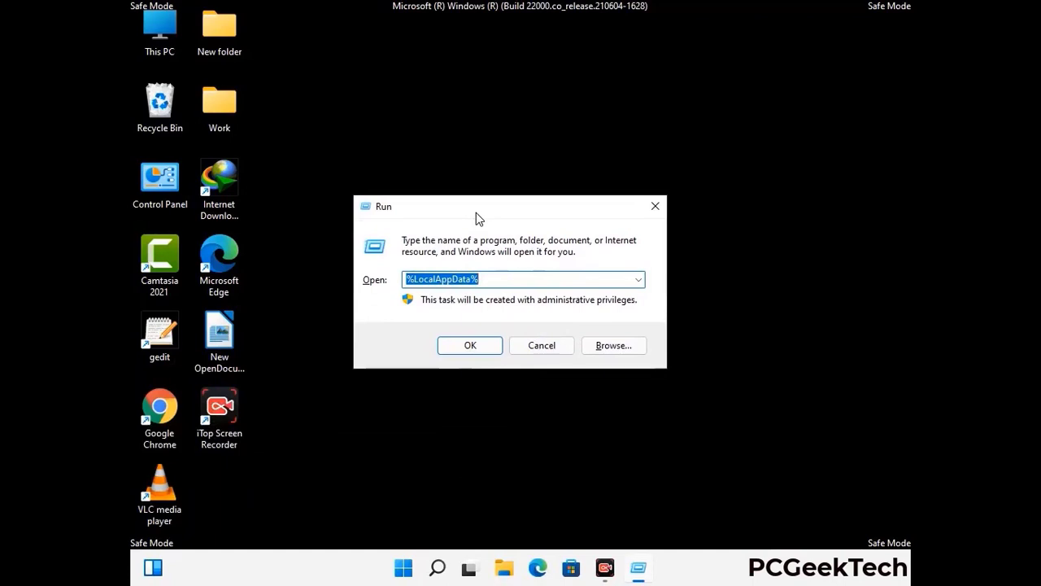
text(%)
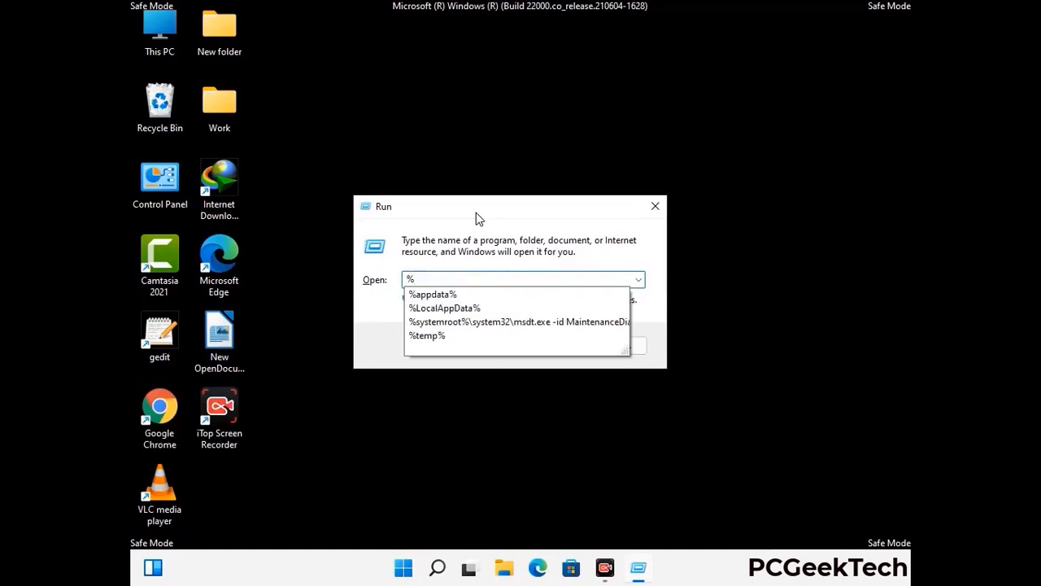
text(ProgramData%)
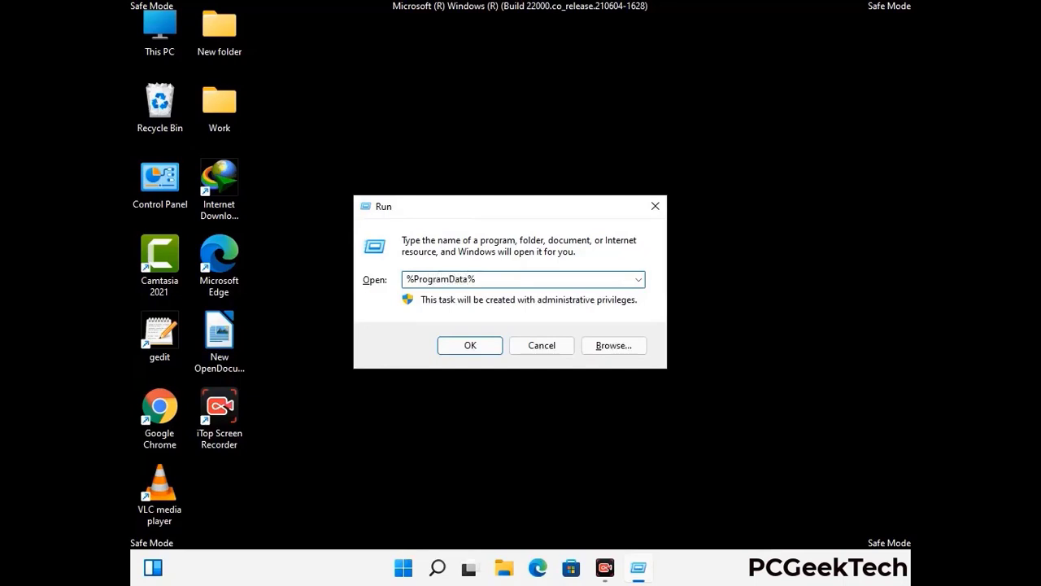
key(Return)
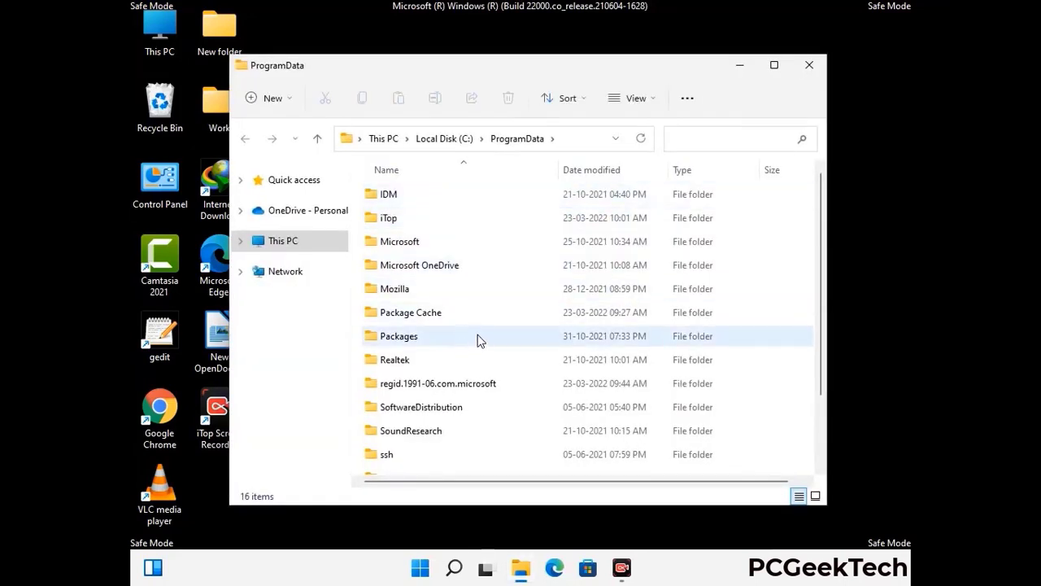
Delete the Mozilla folder from C:\ProgramData, leaving 15 items, and close the window.
scroll(478, 342, down, 1)
scroll(476, 362, down, 1)
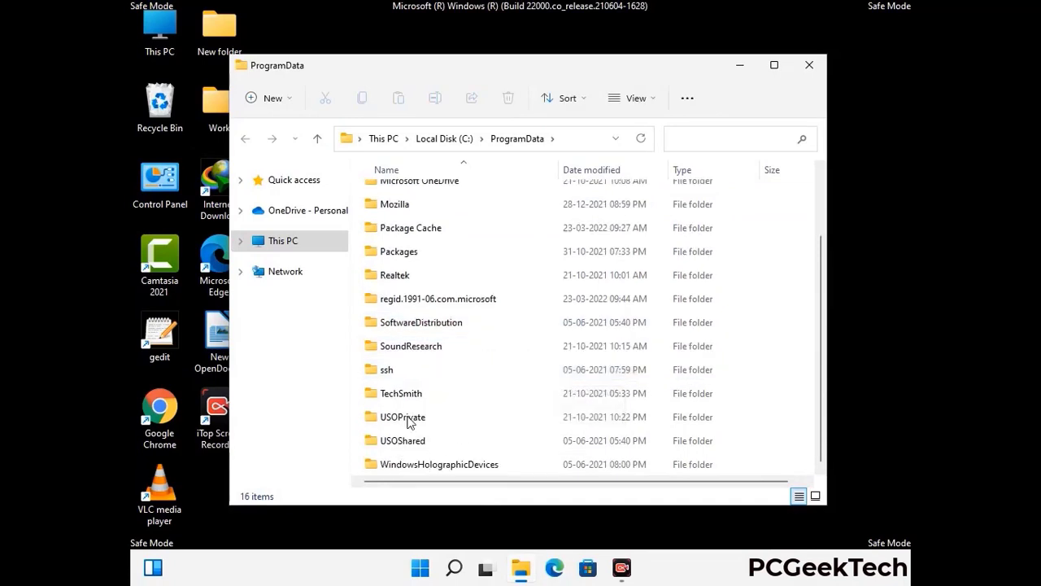
click(407, 204)
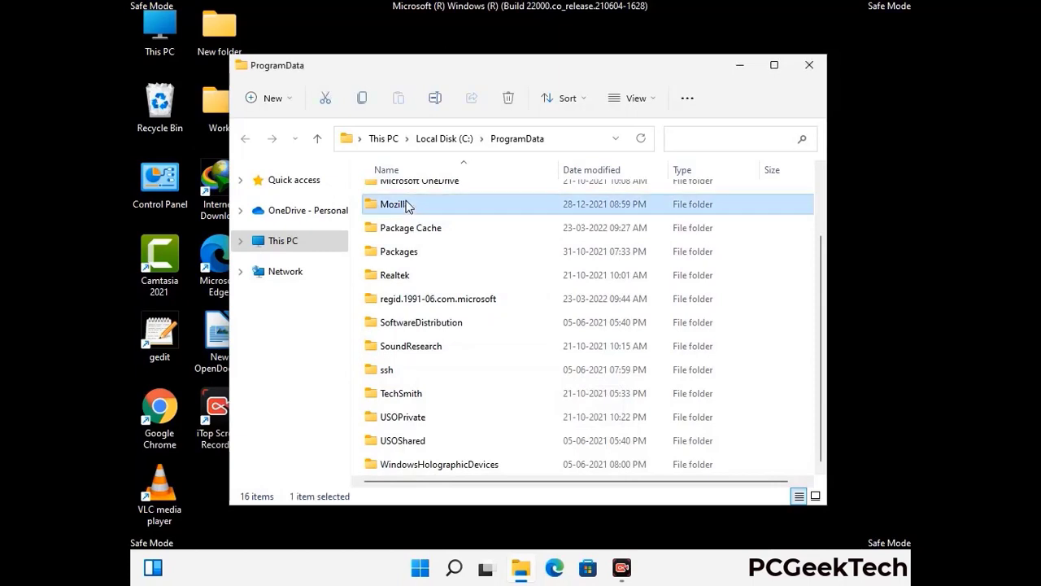
click(509, 98)
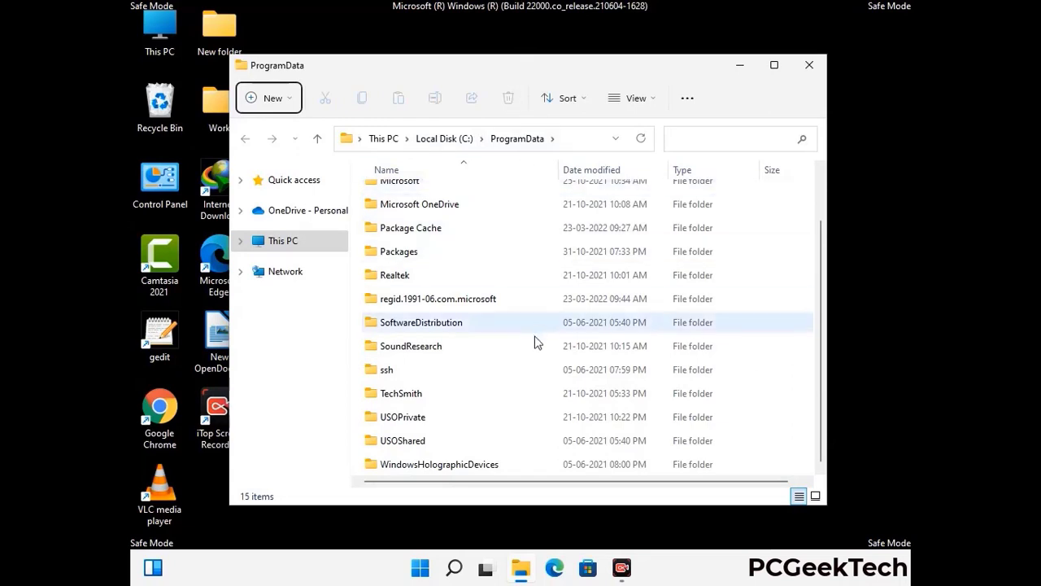
scroll(534, 341, up, 1)
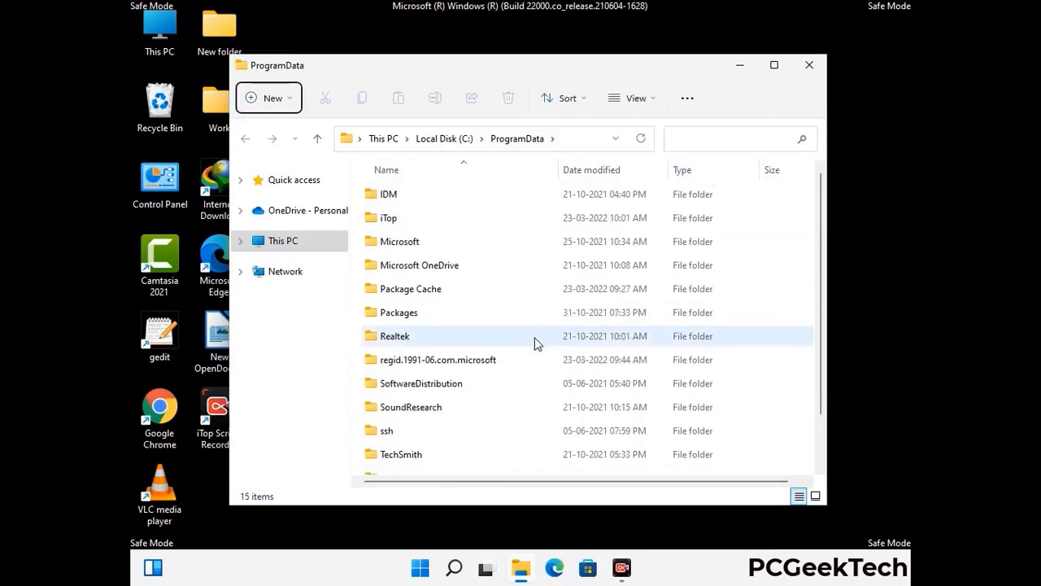
click(816, 67)
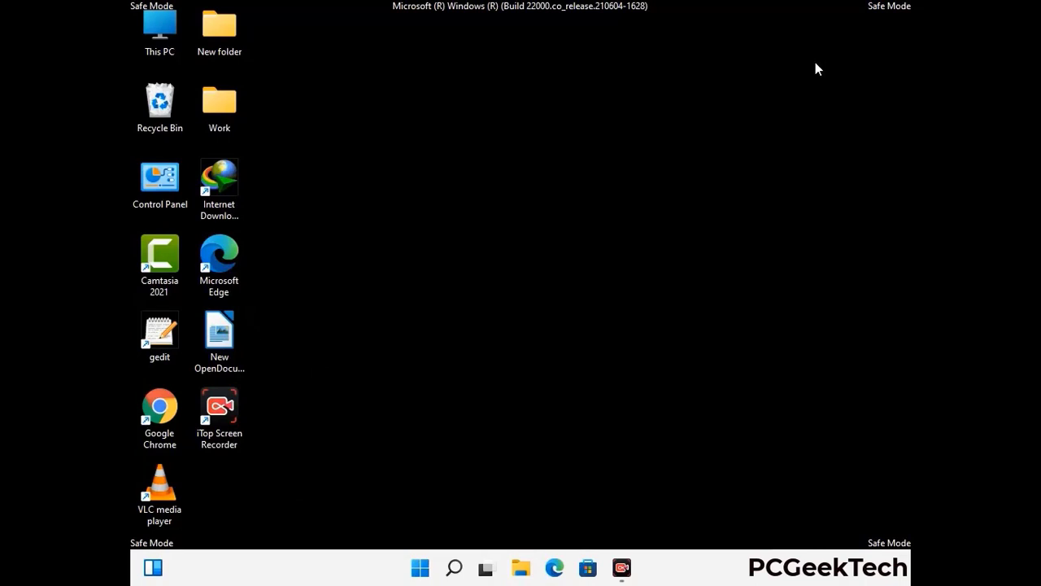
Run %WinDir% from the Run box to open C:\Windows in File Explorer.
key(super+r)
drag(341, 382, 543, 210)
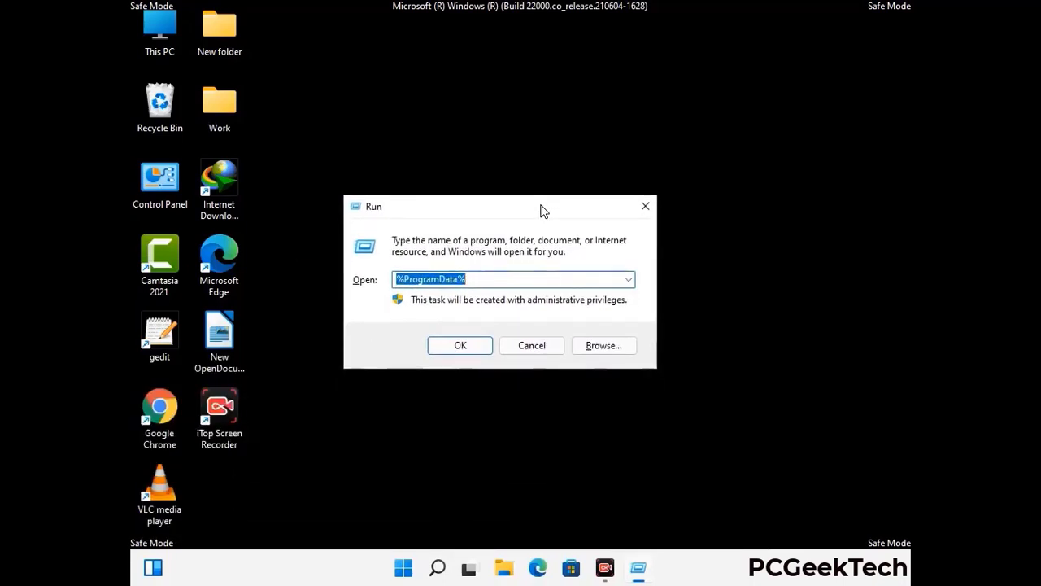
text(%Wi)
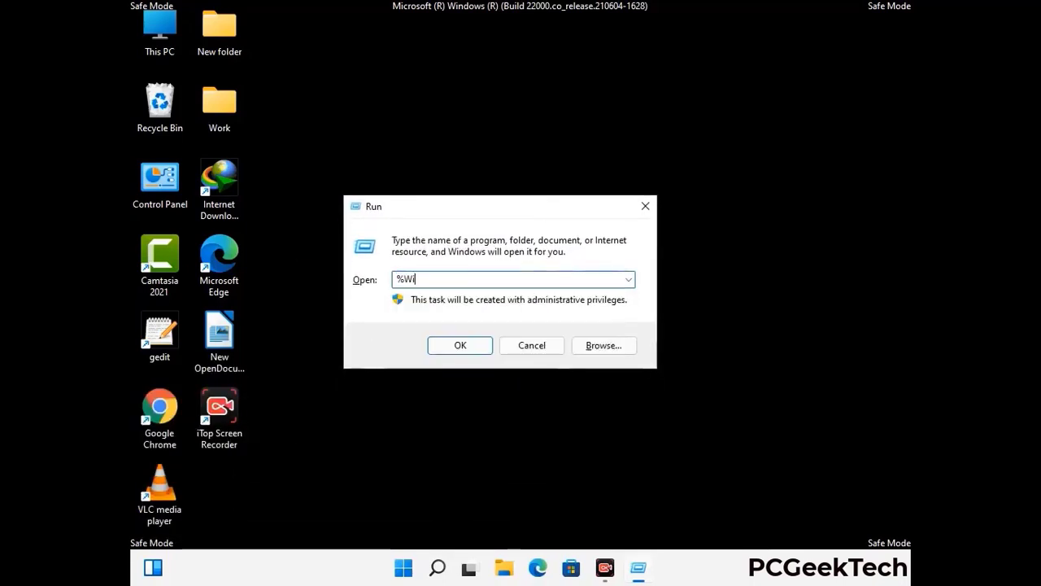
text(nDir%)
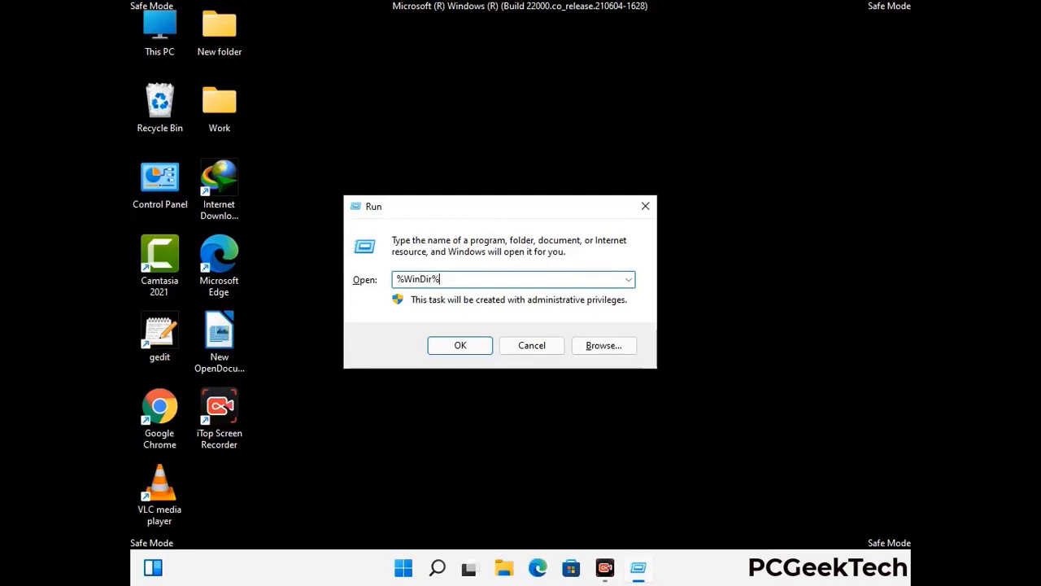
key(Return)
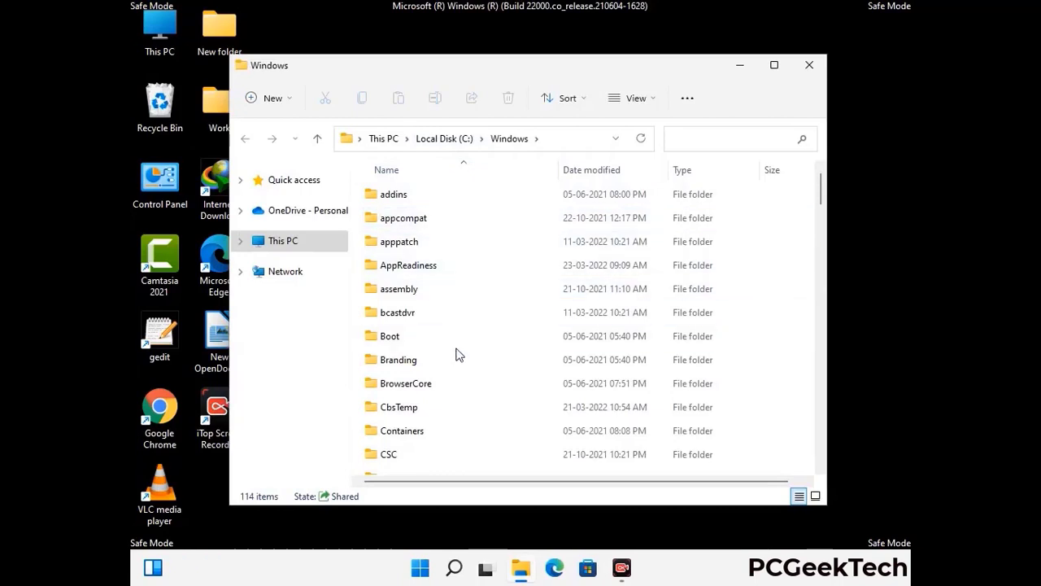
Scroll through the 114 items in C:\Windows, then close the Explorer window.
scroll(458, 356, down, 1)
scroll(458, 360, down, 2)
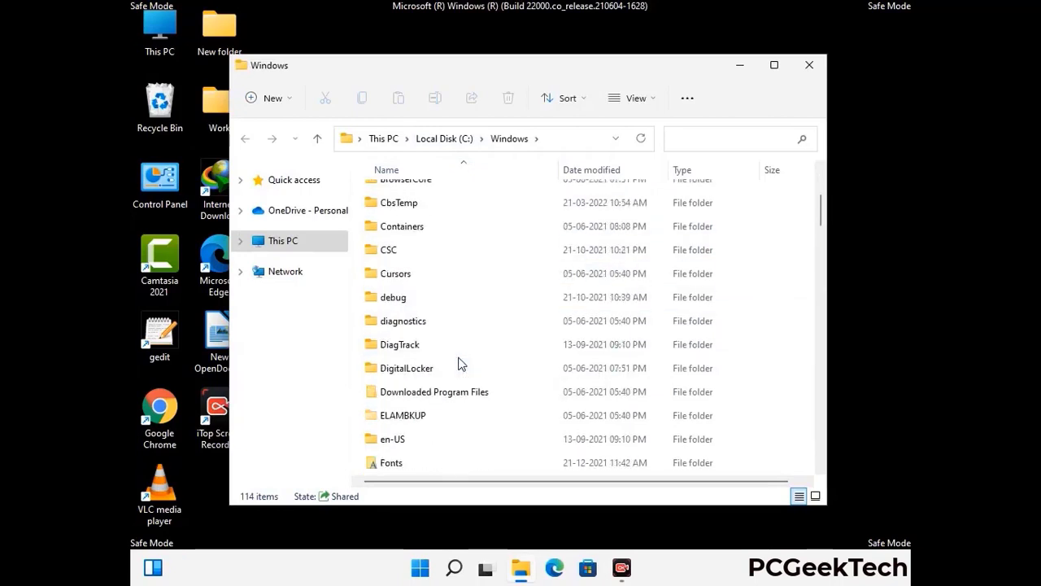
scroll(460, 366, down, 1)
scroll(458, 366, down, 5)
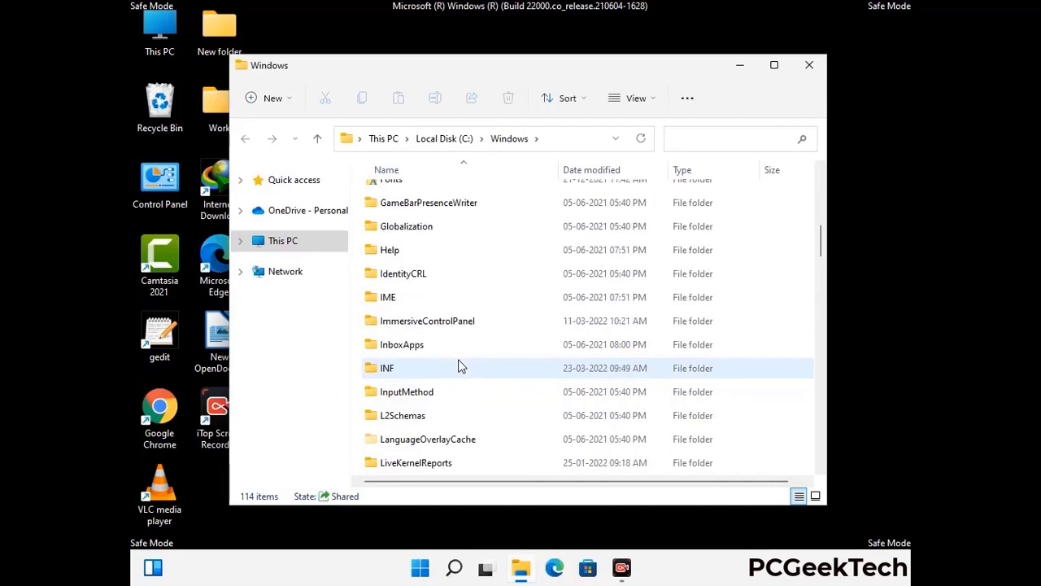
scroll(458, 366, down, 4)
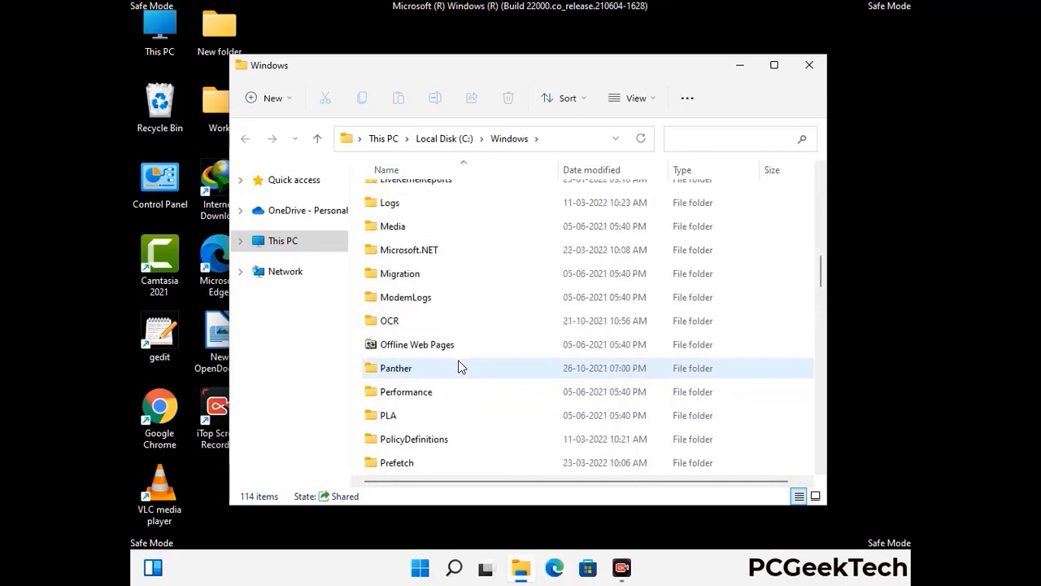
scroll(458, 367, down, 6)
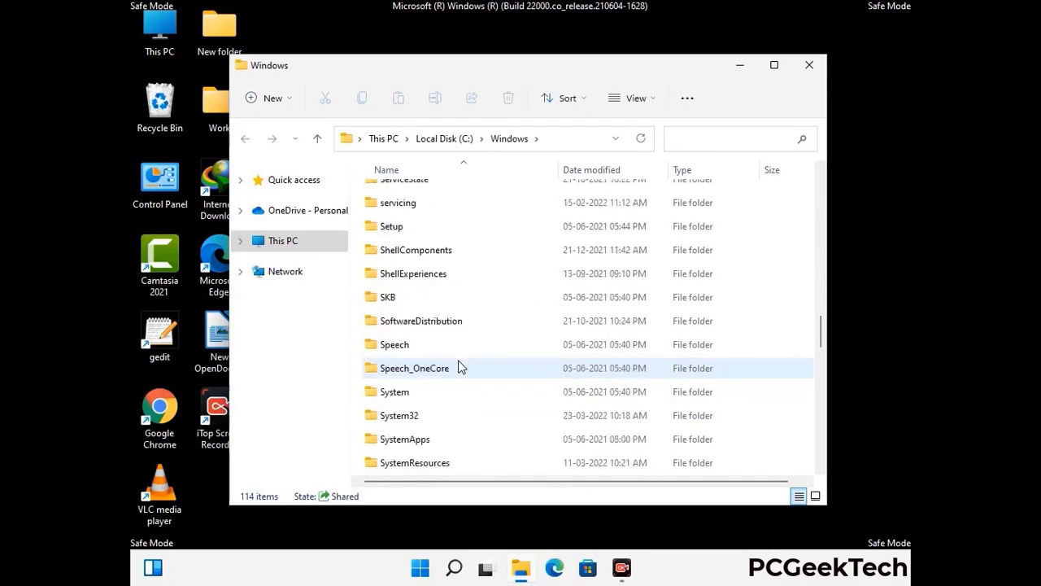
scroll(458, 366, down, 7)
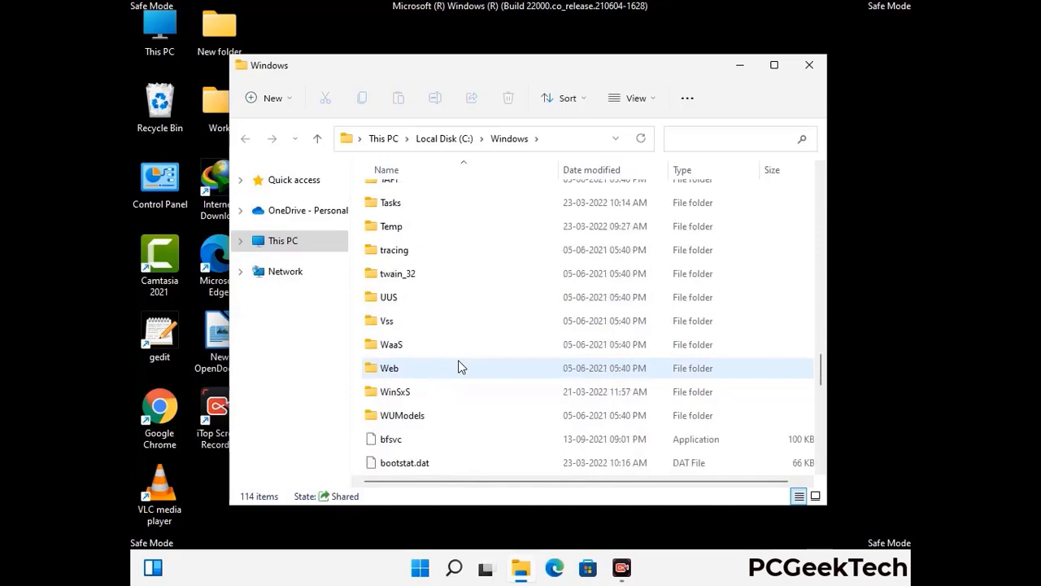
scroll(458, 366, down, 8)
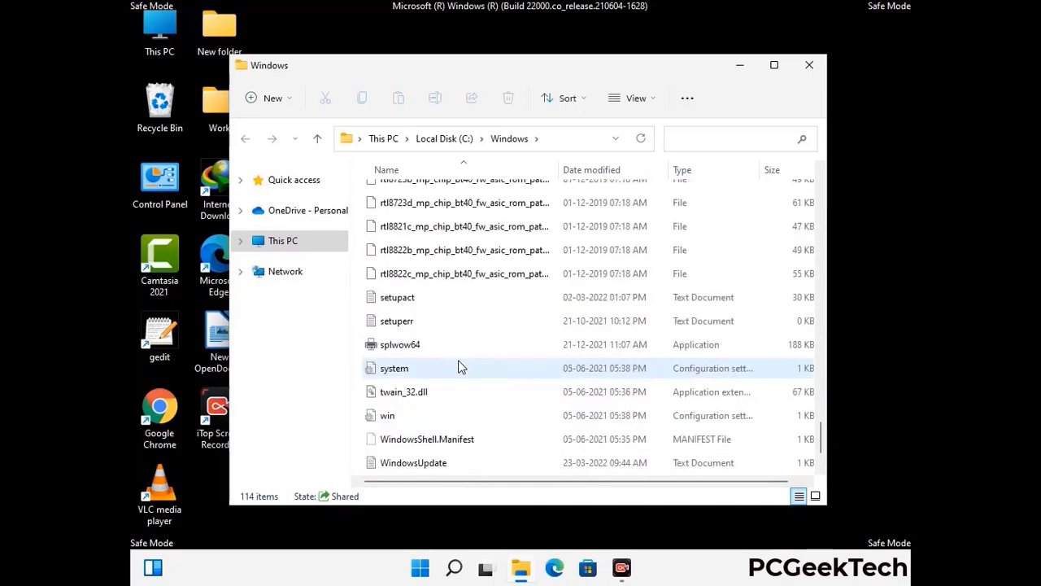
scroll(458, 366, up, 13)
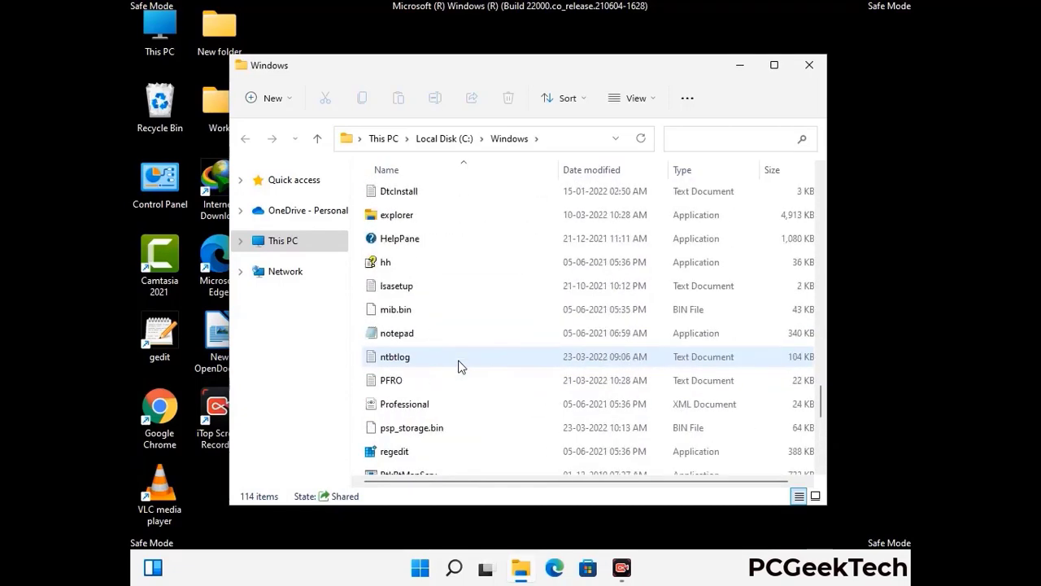
scroll(458, 366, up, 3)
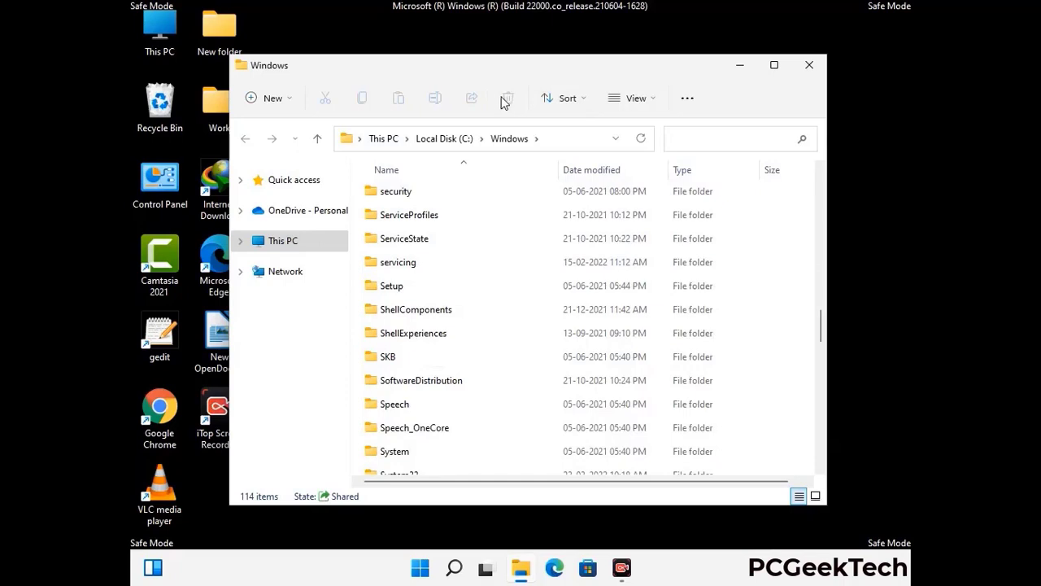
click(816, 68)
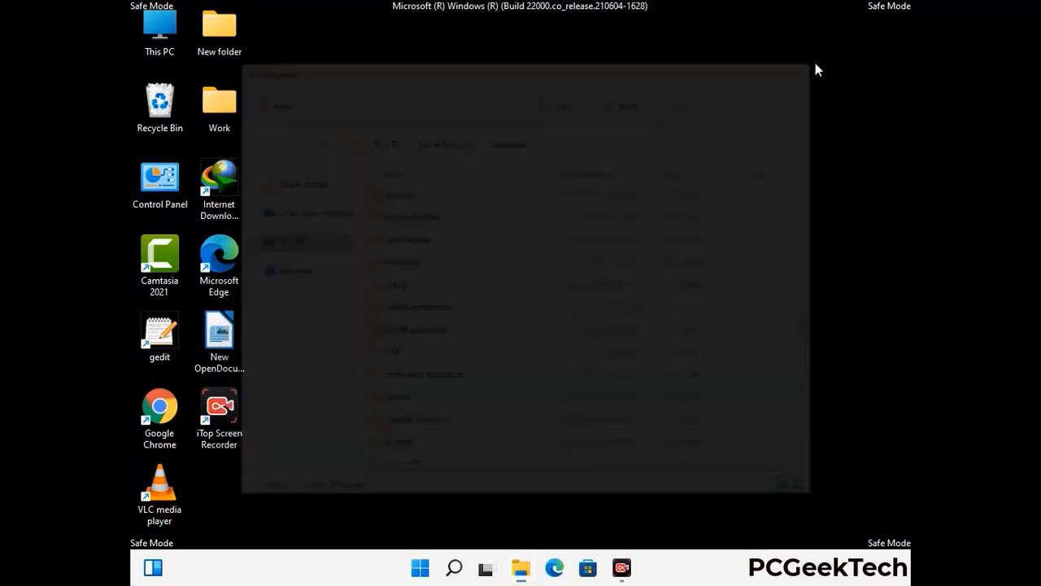
Open the user's %temp% folder from the Run box.
key(super+r)
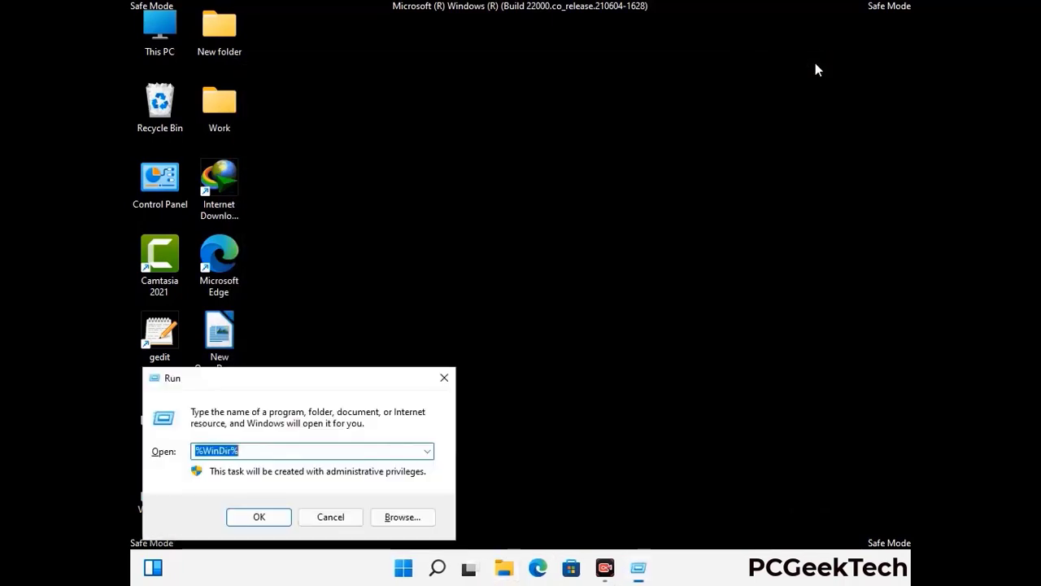
drag(344, 383, 591, 139)
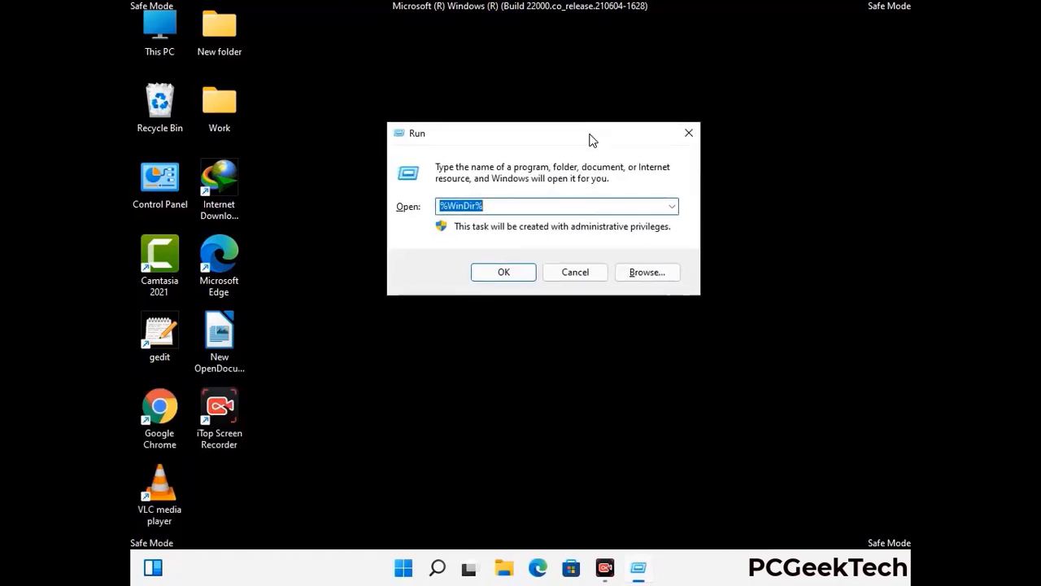
text(%temp%)
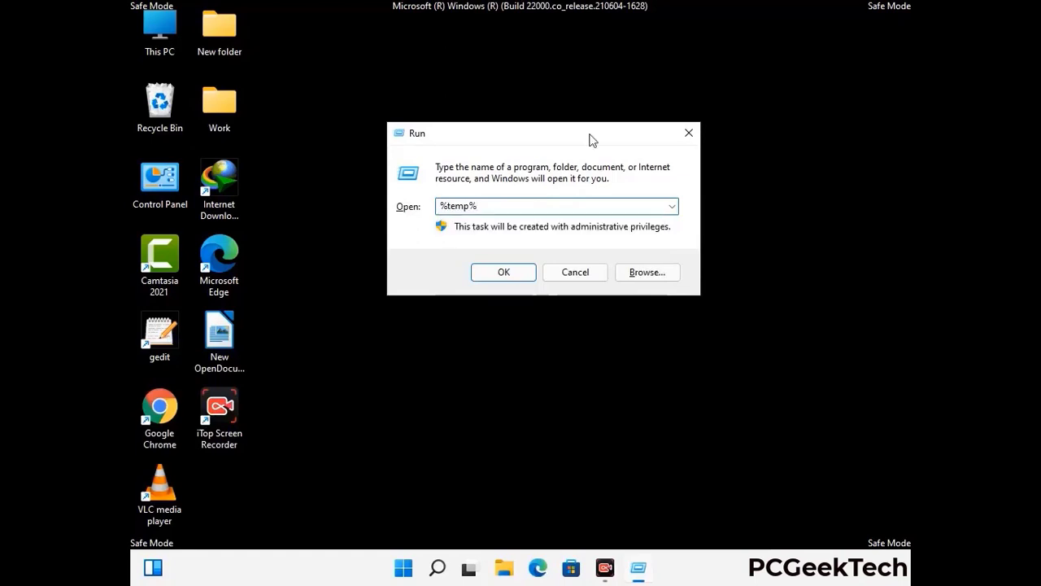
click(520, 272)
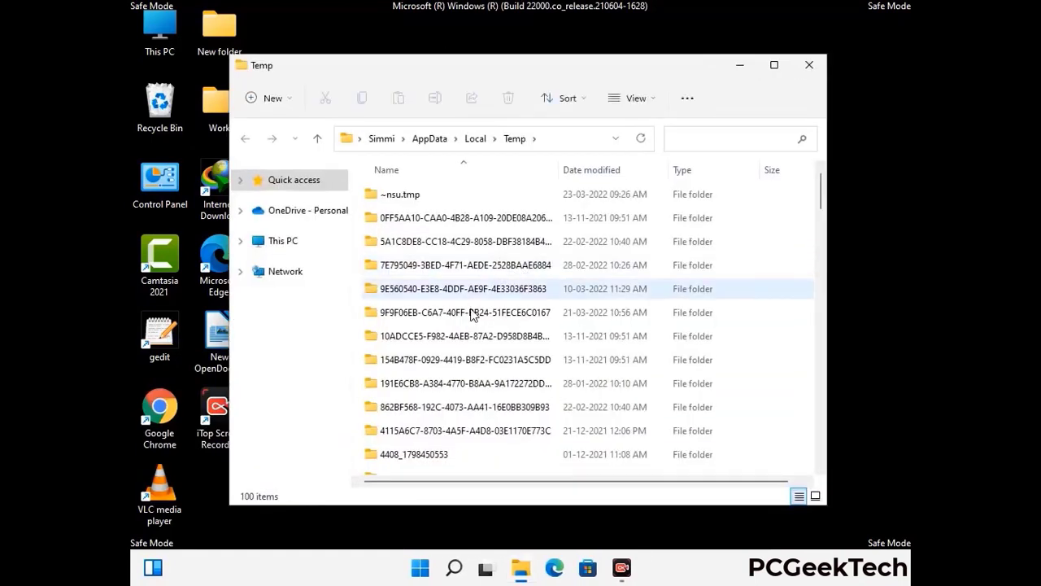
Select all 100 items in AppData\Local\Temp and delete them, leaving the desktop showing.
click(472, 313)
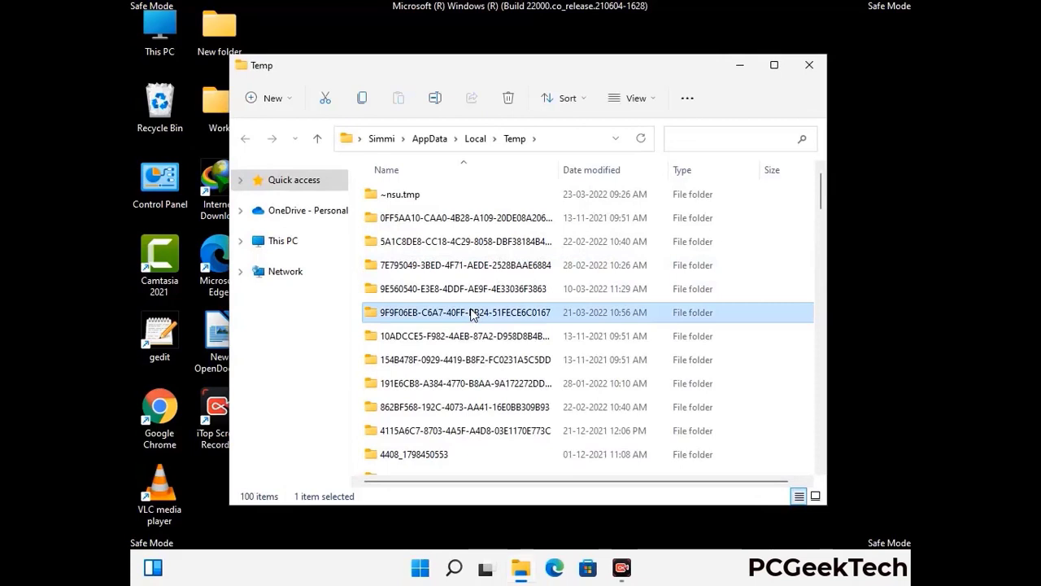
key(ctrl+a)
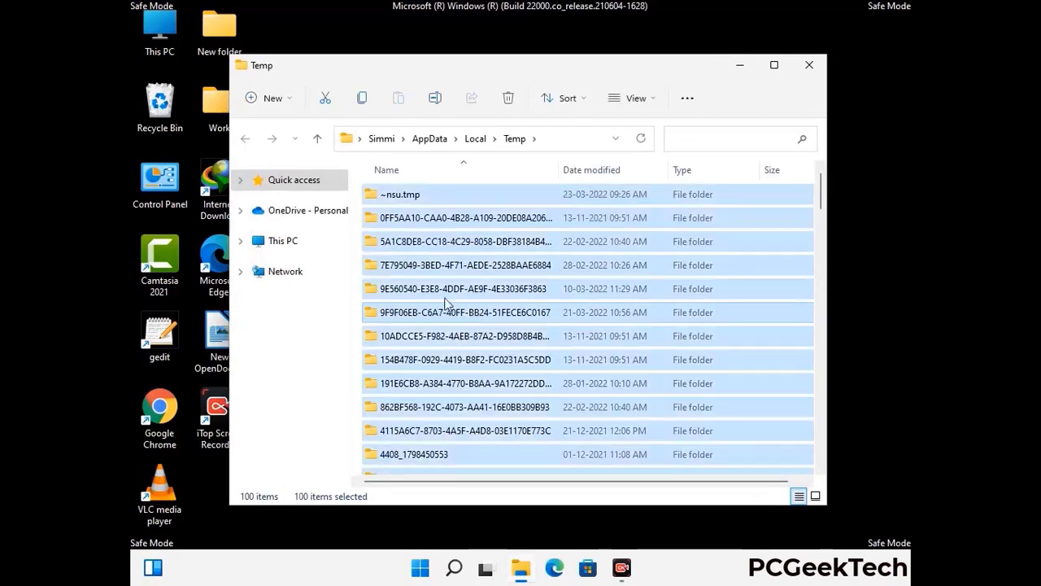
click(510, 99)
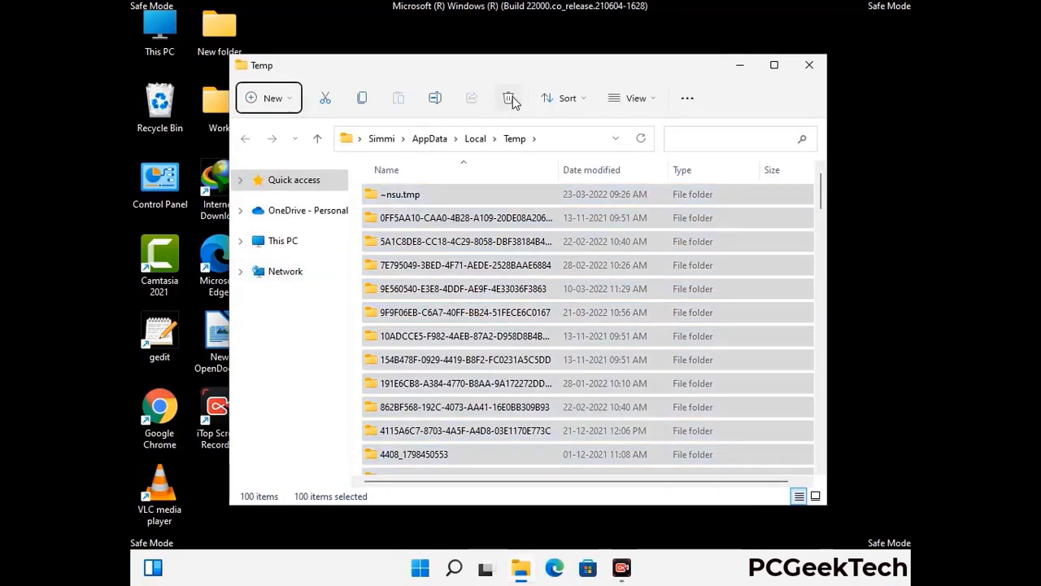
click(810, 65)
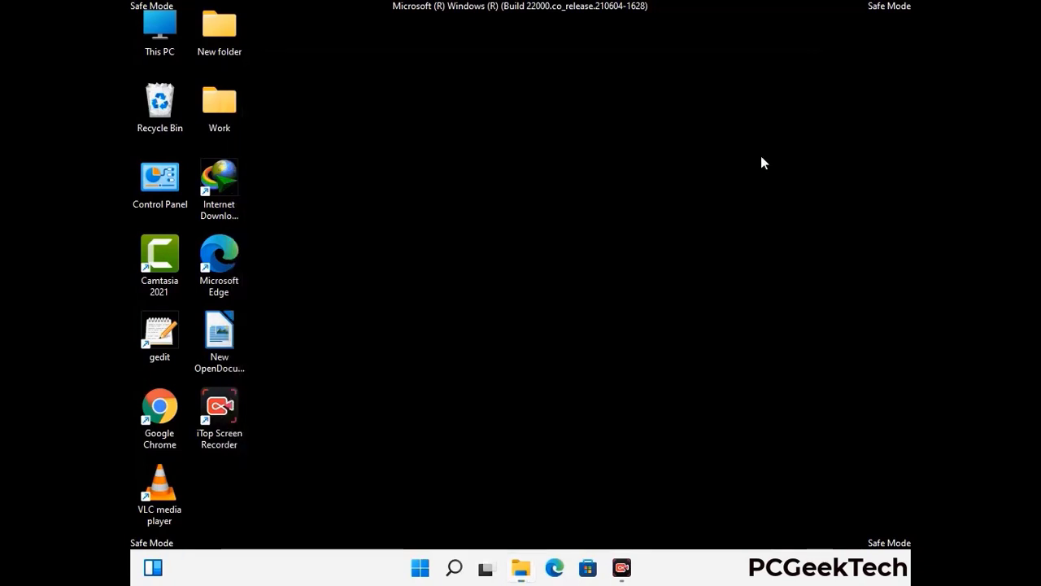
Open the C:\Windows\Temp folder by running temp from the Run box.
key(super+r)
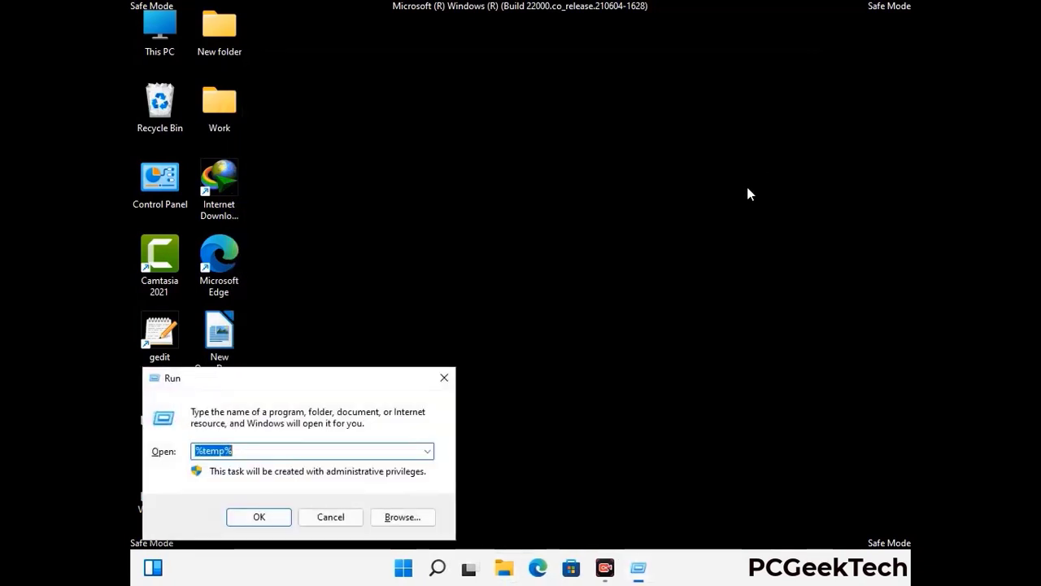
drag(355, 378, 594, 152)
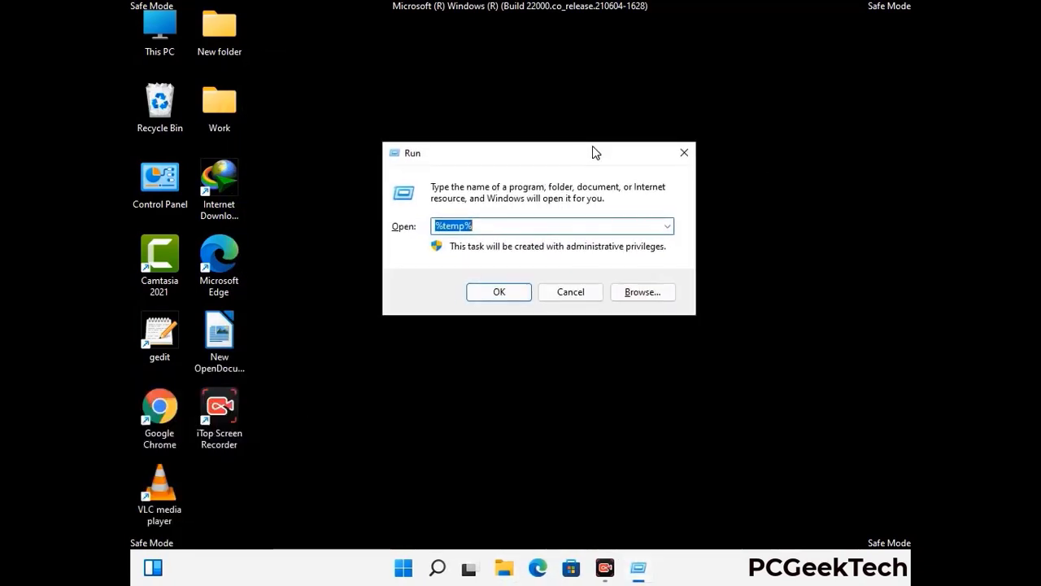
text(temp)
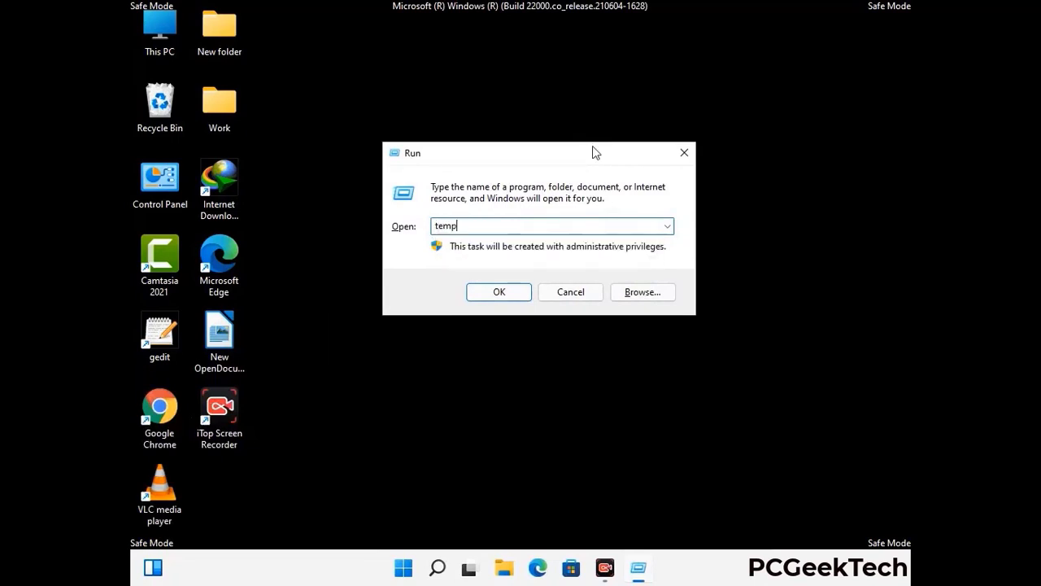
key(Return)
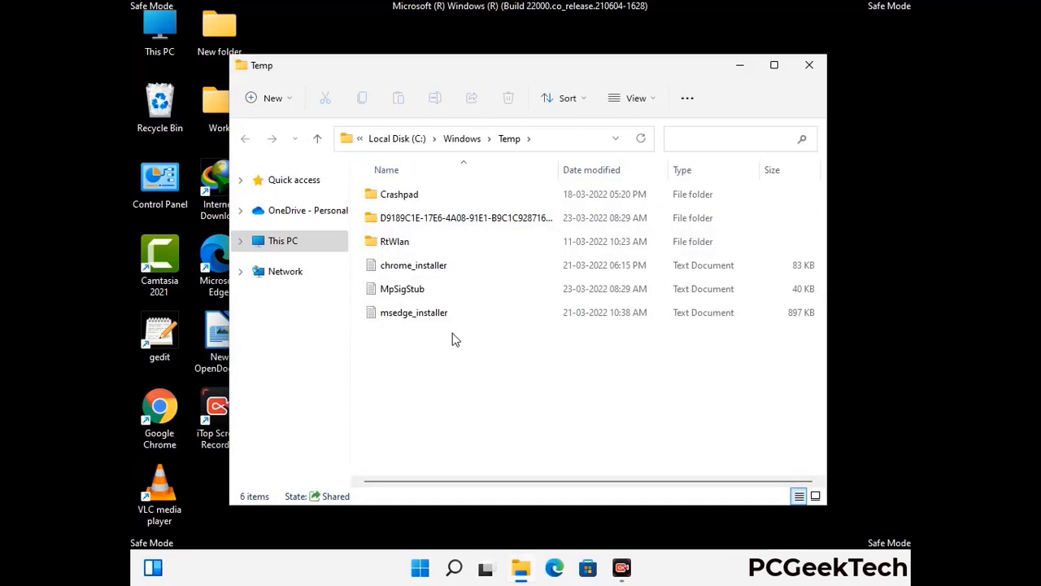
Delete all six items in C:\Windows\Temp and close the emptied folder.
key(ctrl+a)
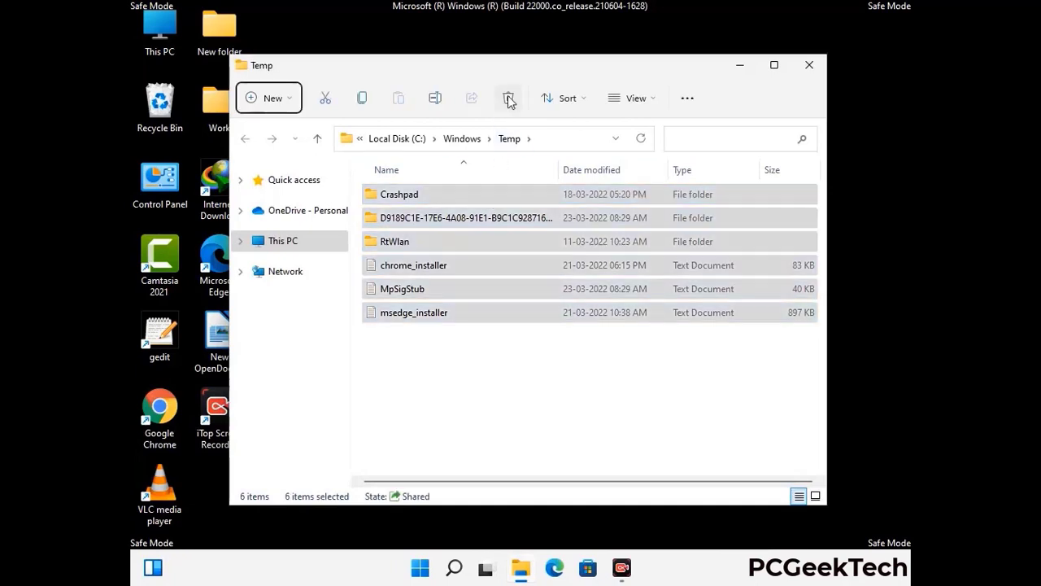
click(508, 98)
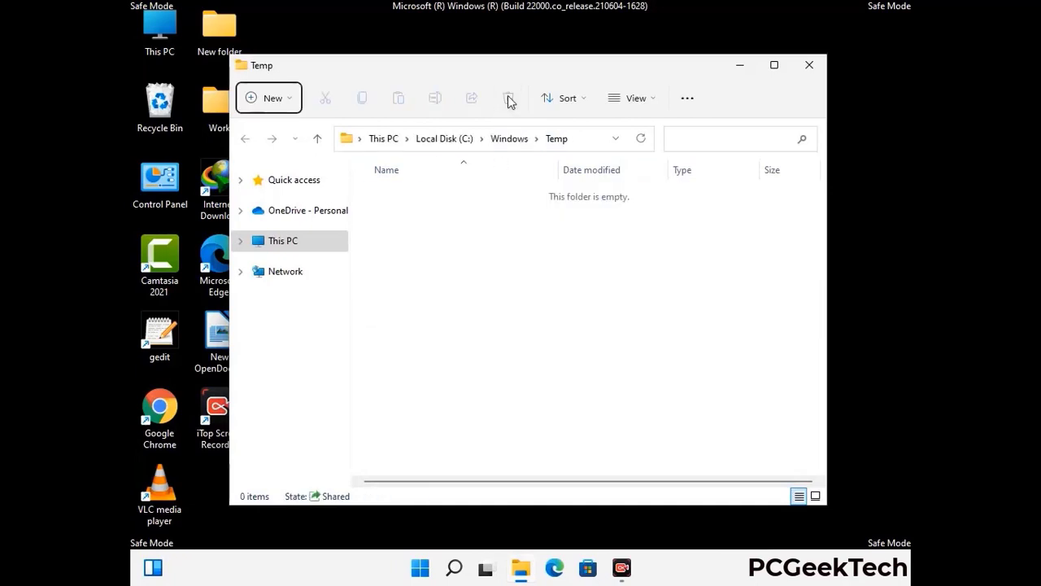
click(814, 71)
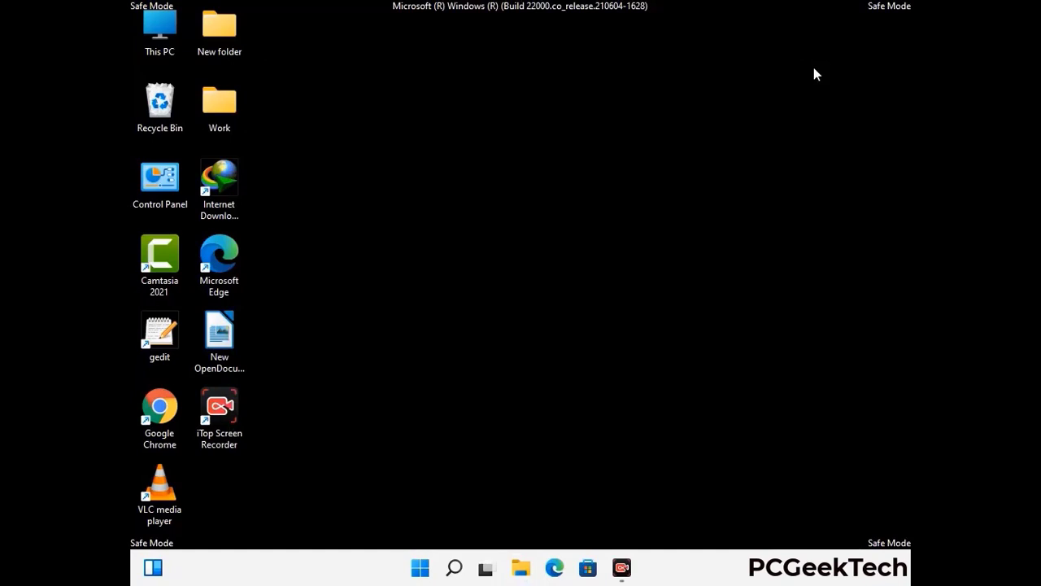
Launch Registry Editor by running regedit.
key(super+r)
drag(317, 375, 541, 130)
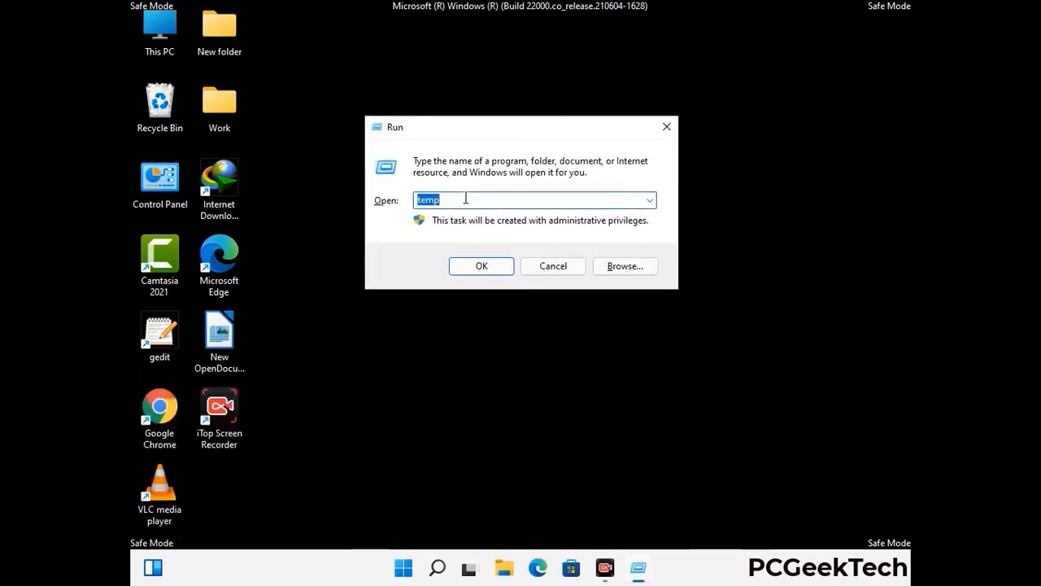
text(regedit)
key(Return)
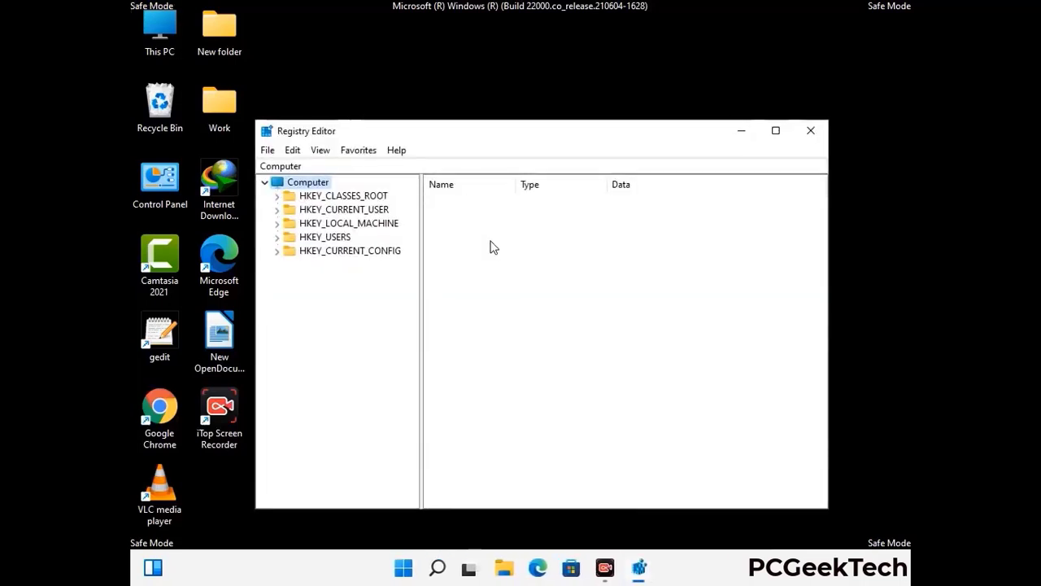
Expand HKEY_CURRENT_USER > Software > Microsoft in the registry tree.
click(348, 223)
click(276, 209)
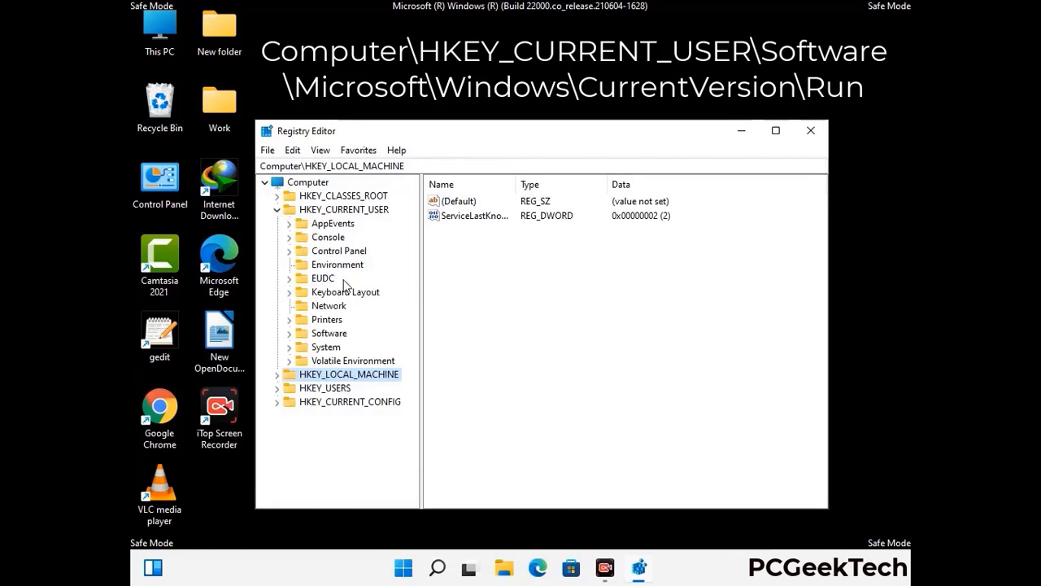
click(326, 337)
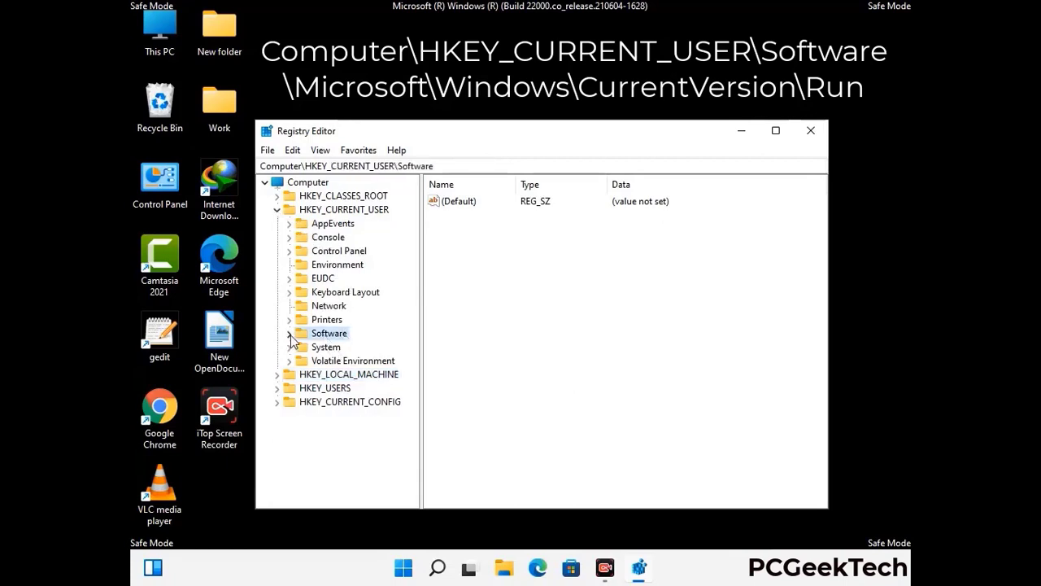
click(288, 333)
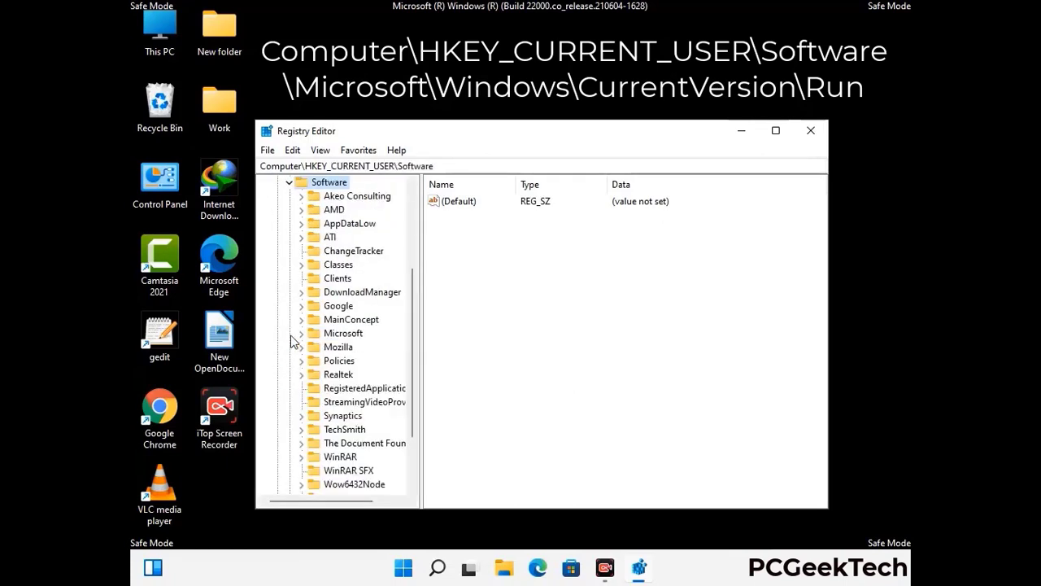
double_click(340, 334)
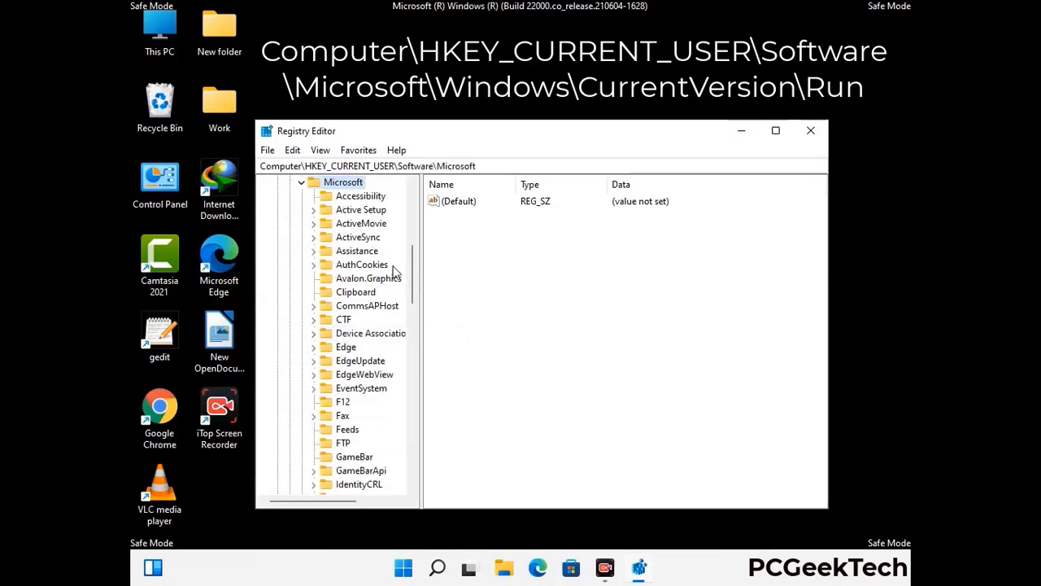
Drill down through Microsoft > Windows to the CurrentVersion key.
scroll(377, 356, down, 2)
scroll(377, 356, down, 2)
scroll(377, 356, down, 1)
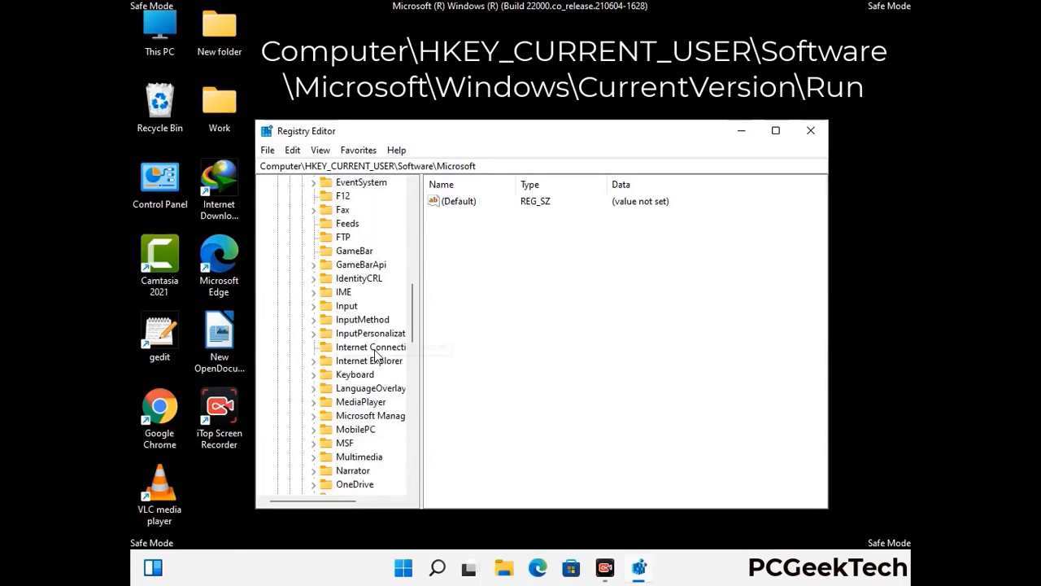
scroll(376, 356, down, 2)
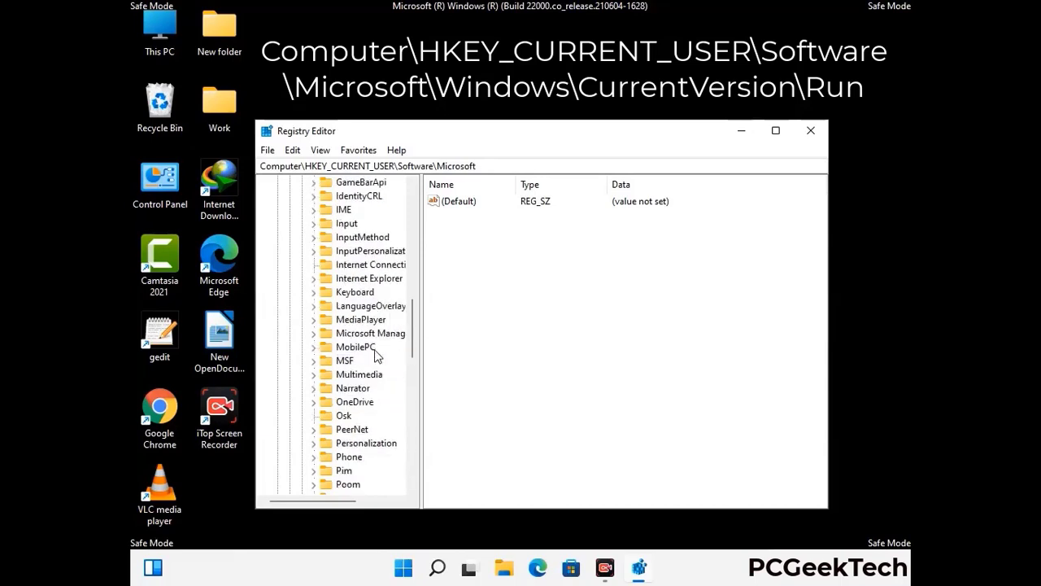
scroll(376, 356, down, 7)
scroll(377, 355, down, 3)
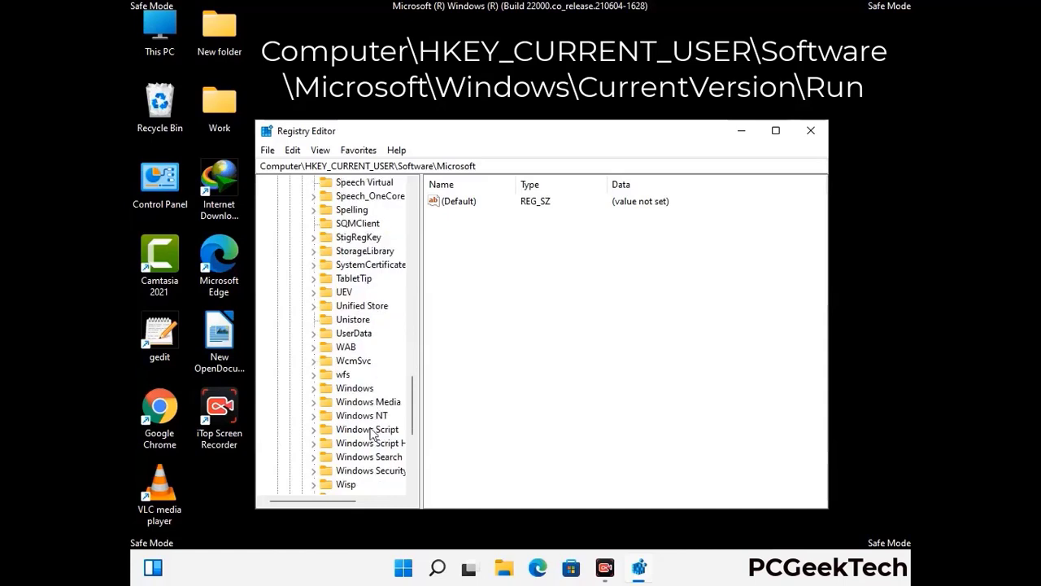
double_click(365, 389)
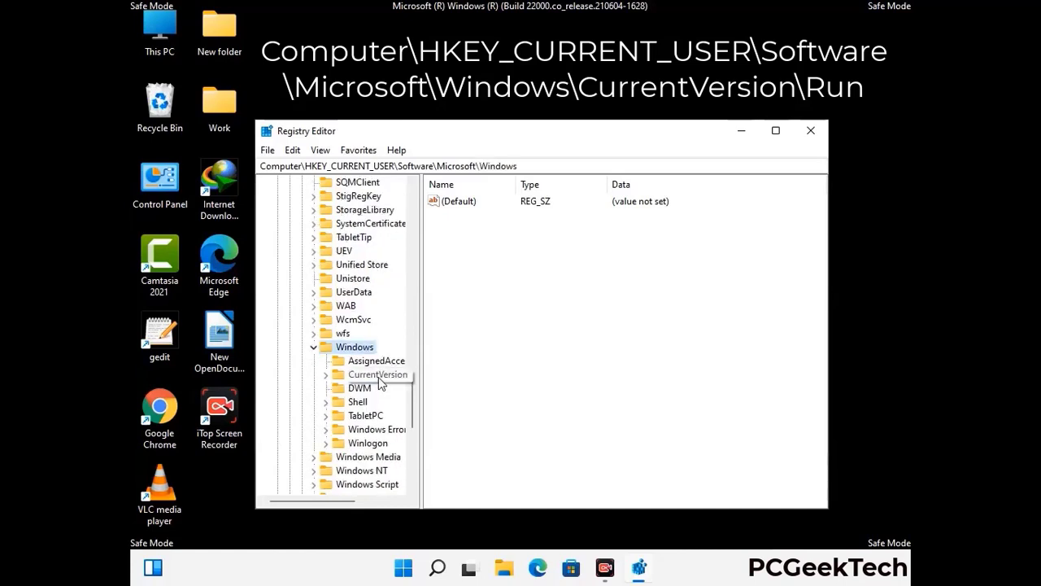
double_click(379, 377)
scroll(374, 358, down, 5)
scroll(374, 354, down, 4)
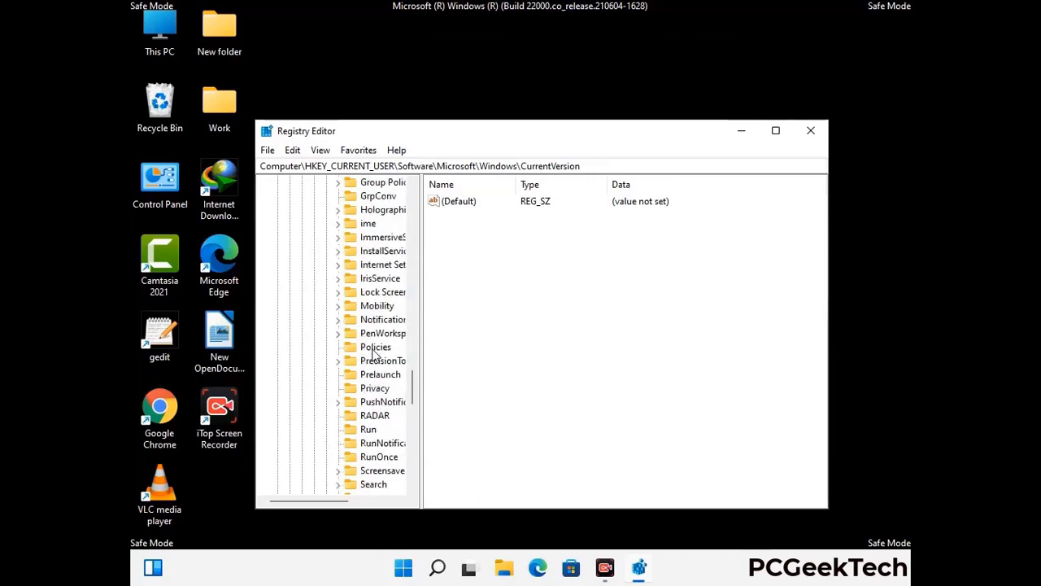
scroll(374, 354, down, 1)
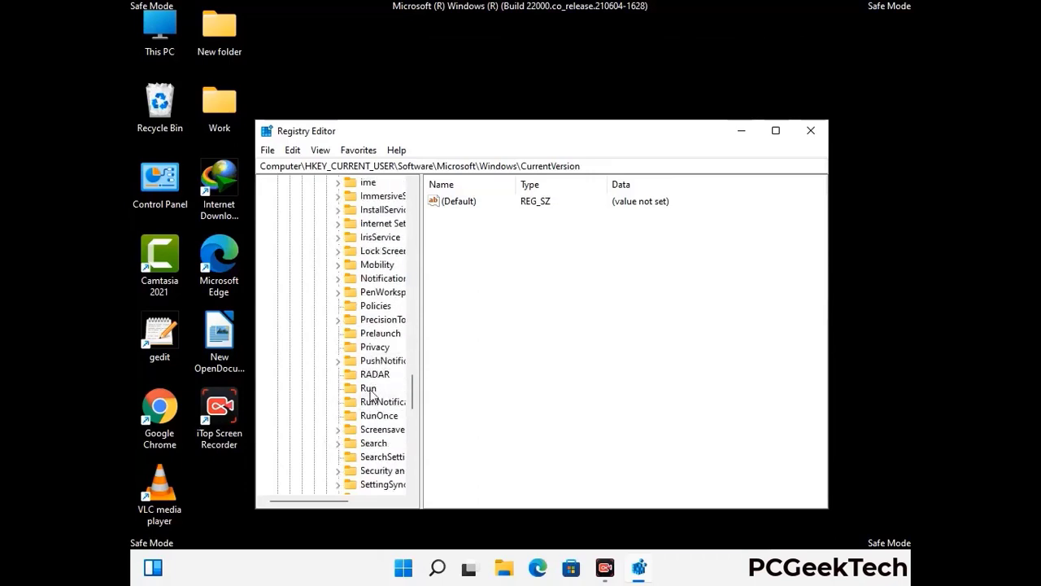
Delete the ScreenRec value from the CurrentVersion\Run key and confirm with Yes.
click(368, 389)
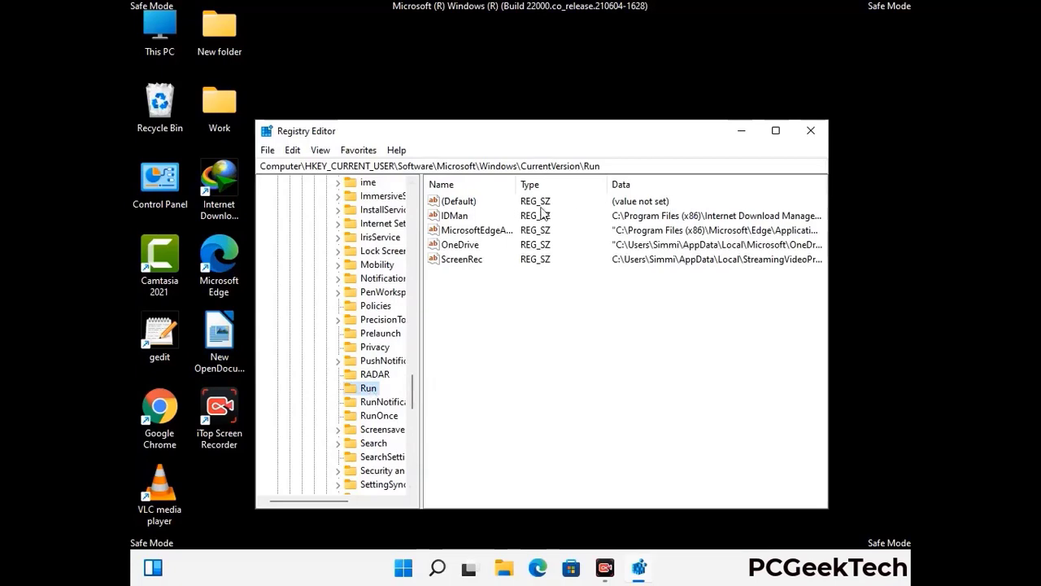
click(462, 260)
click(464, 260)
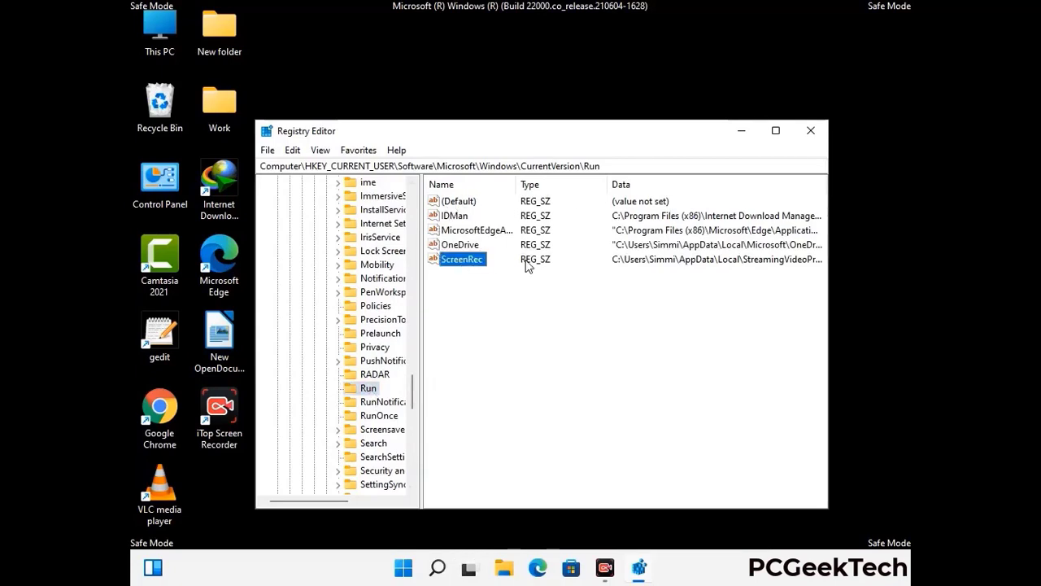
right_click(472, 266)
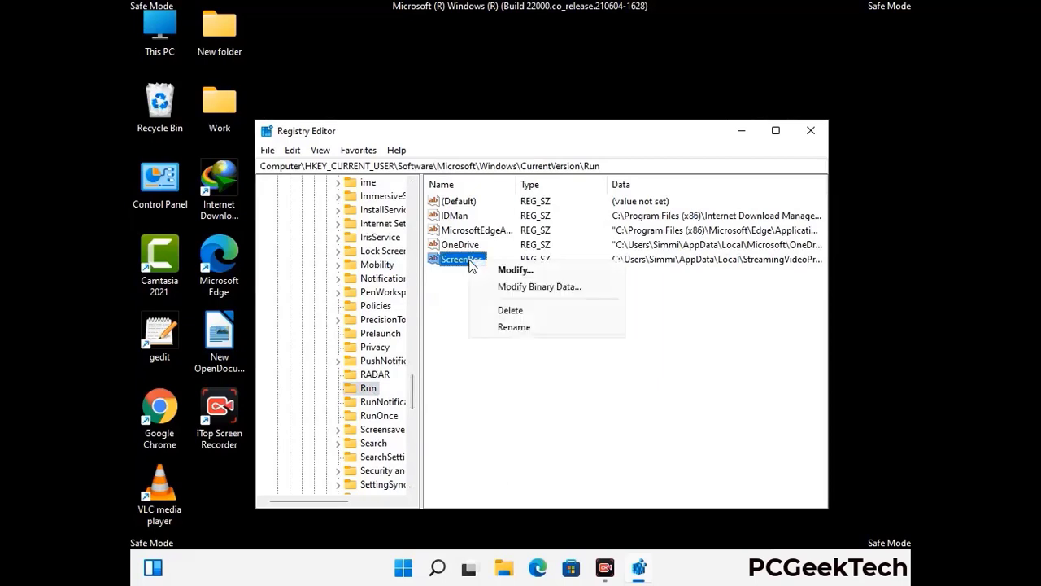
click(500, 308)
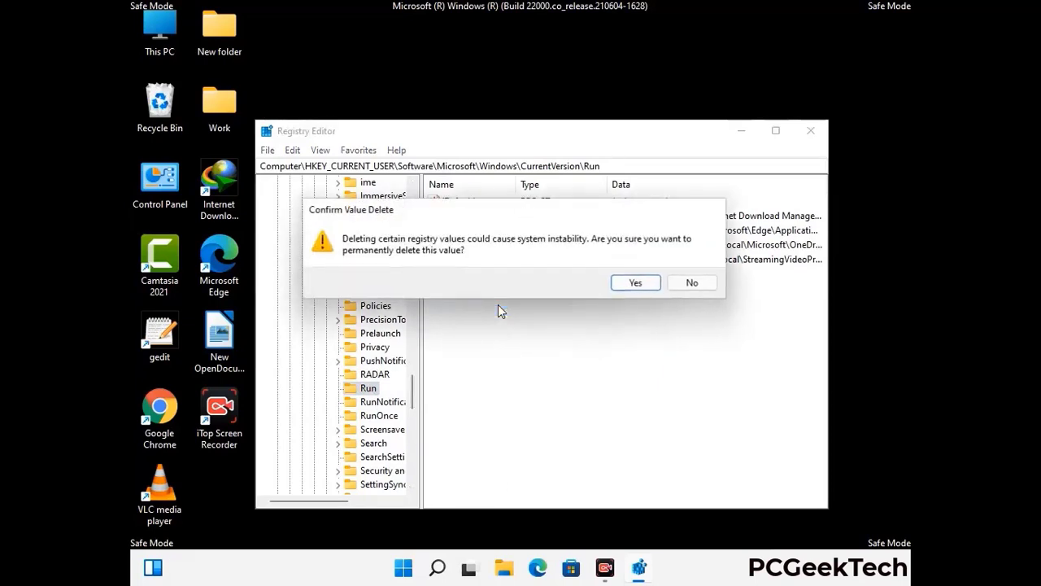
click(650, 286)
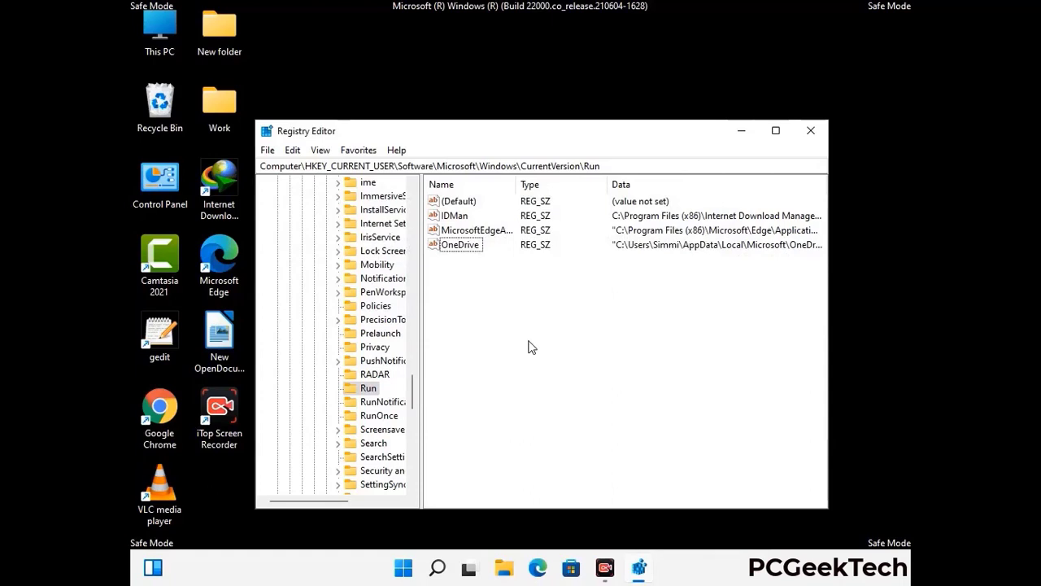
Search the registry for 'Virus Nam', cancel the search, and close Registry Editor.
key(ctrl+f)
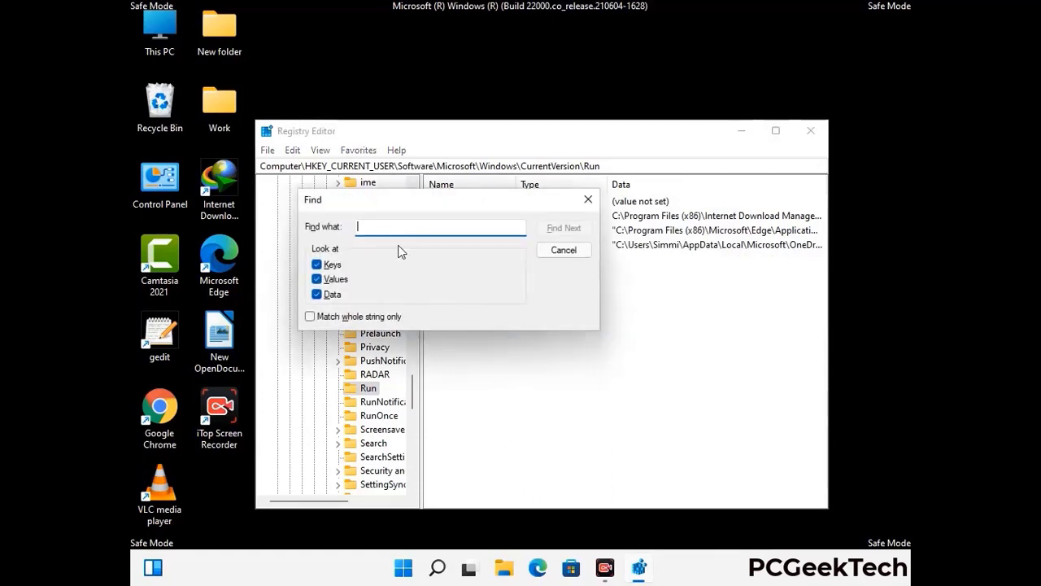
text(Virus Name)
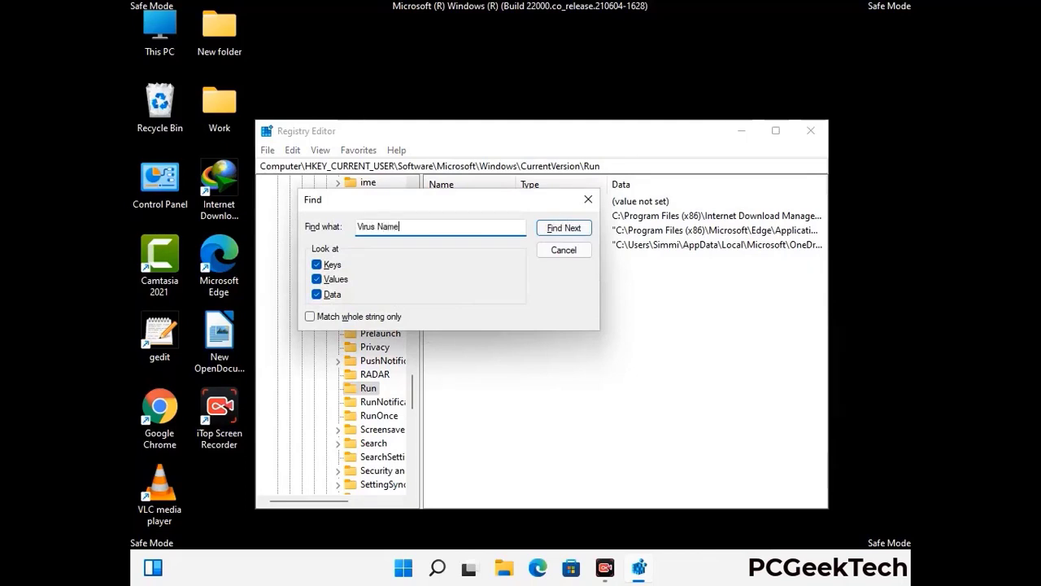
click(552, 233)
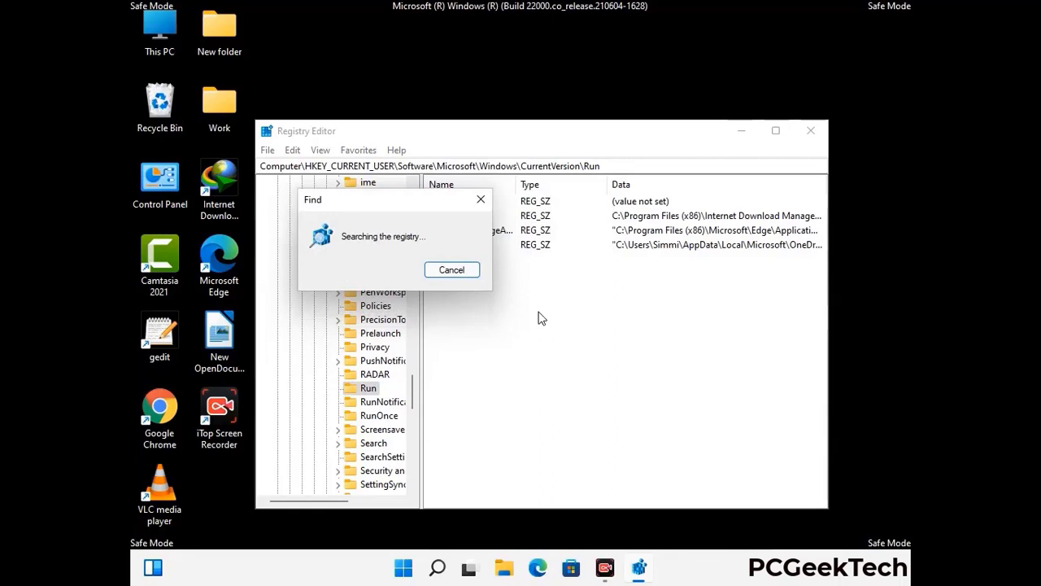
click(487, 202)
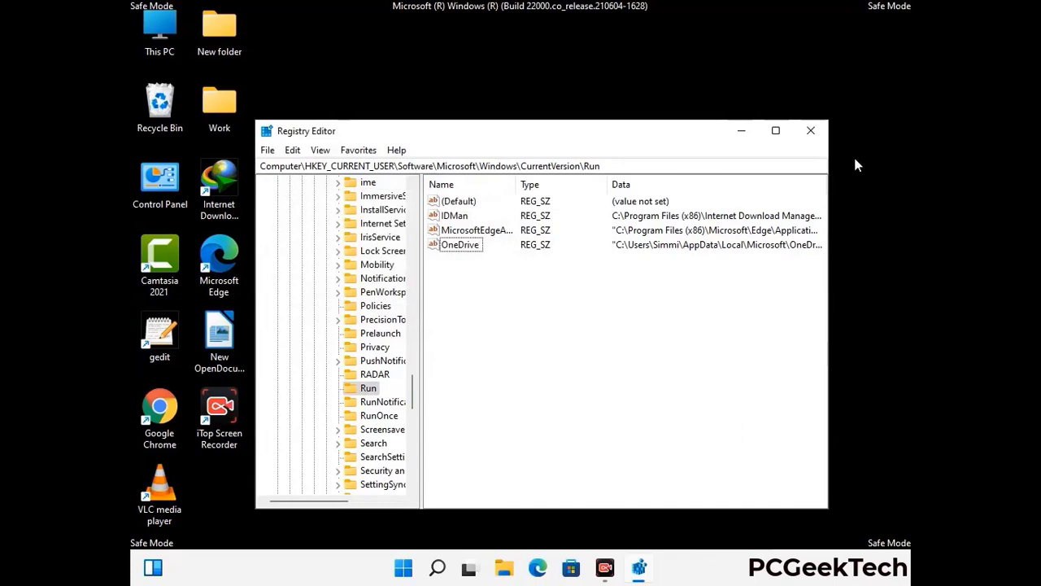
click(811, 131)
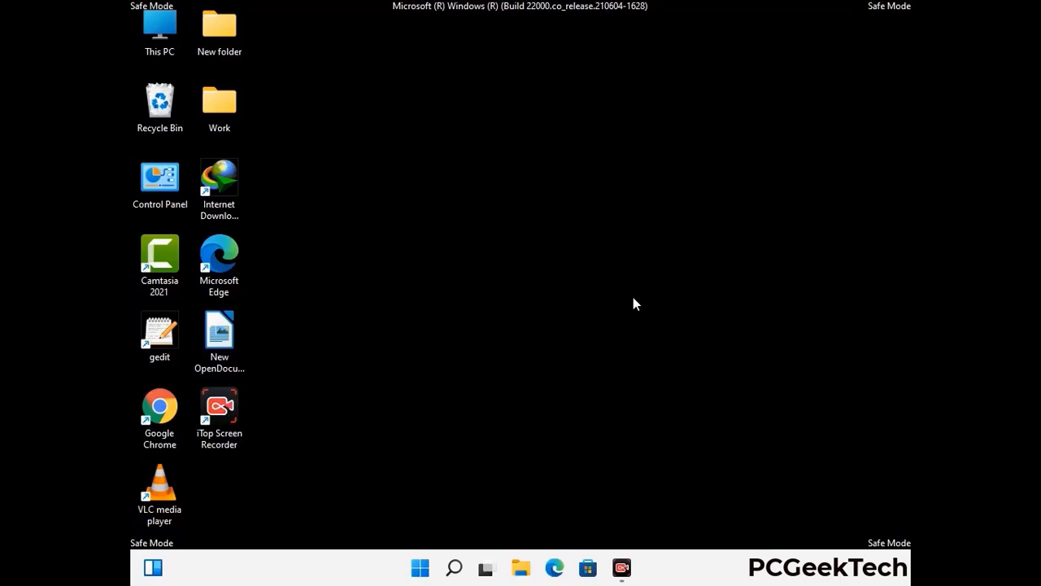
Run msconfig and untick Safe boot on the Boot tab.
key(super+r)
drag(303, 377, 532, 159)
text(ms)
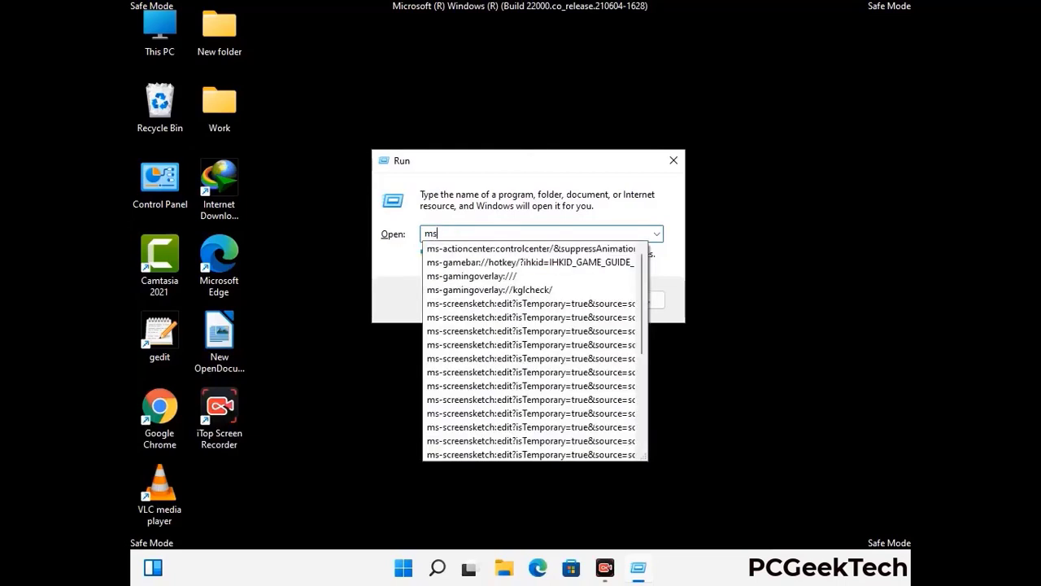
text(config)
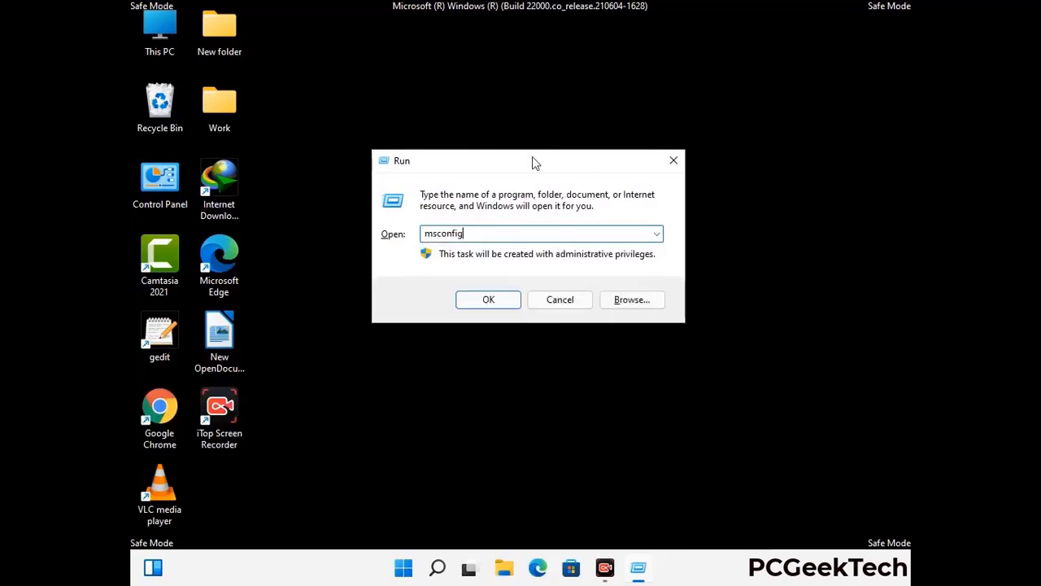
click(480, 298)
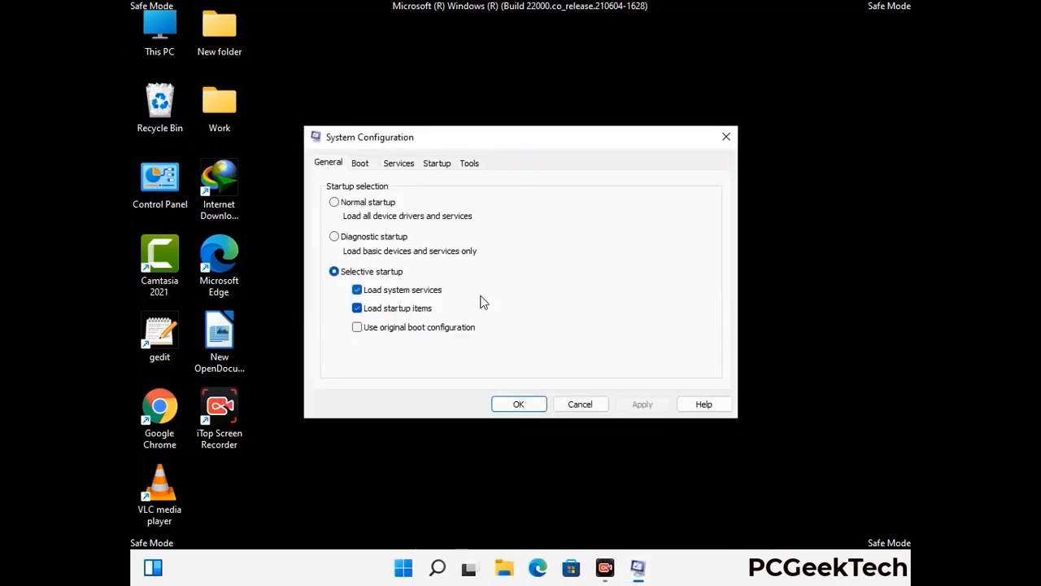
click(360, 163)
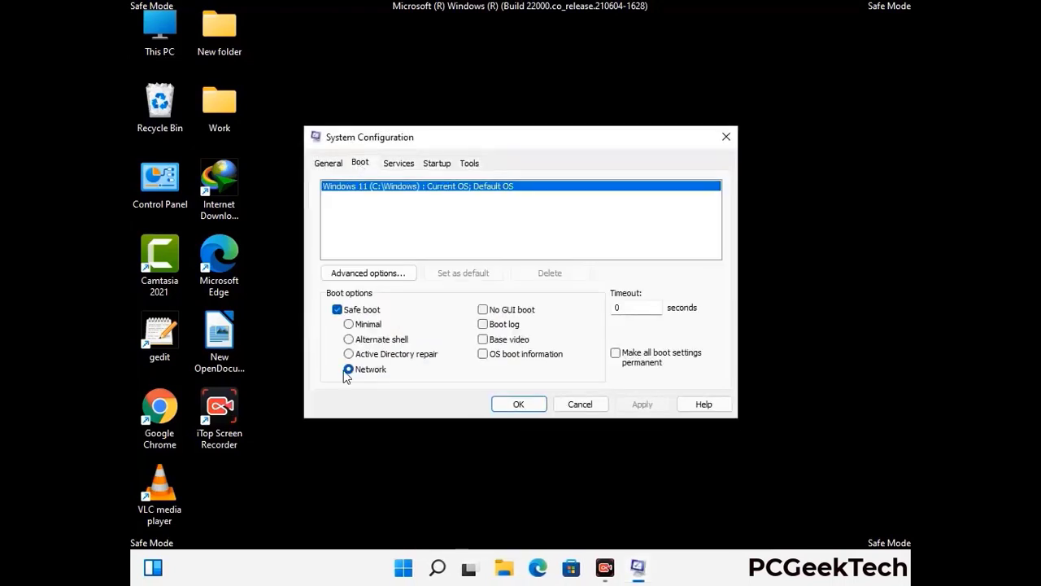
click(336, 310)
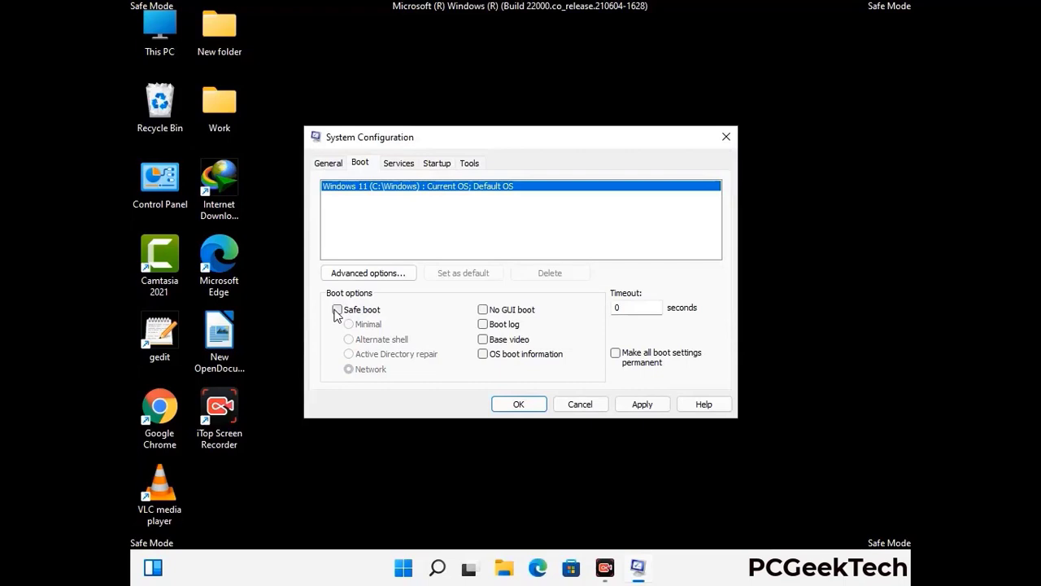